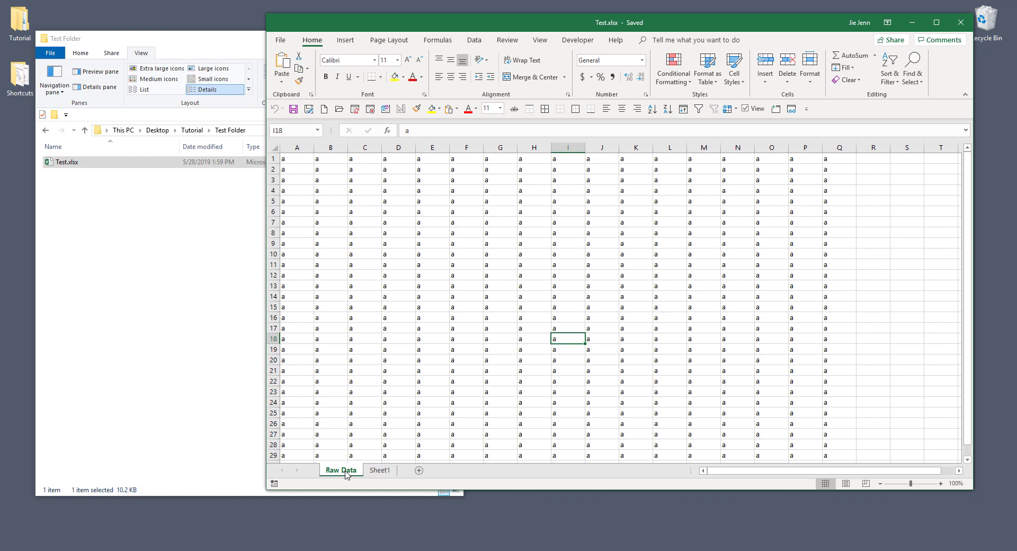
- Protect Raw Data with a password, allowing inserting columns, rows, hyperlinks, sorting, PivotTables and editing objects
right_click(340, 472)
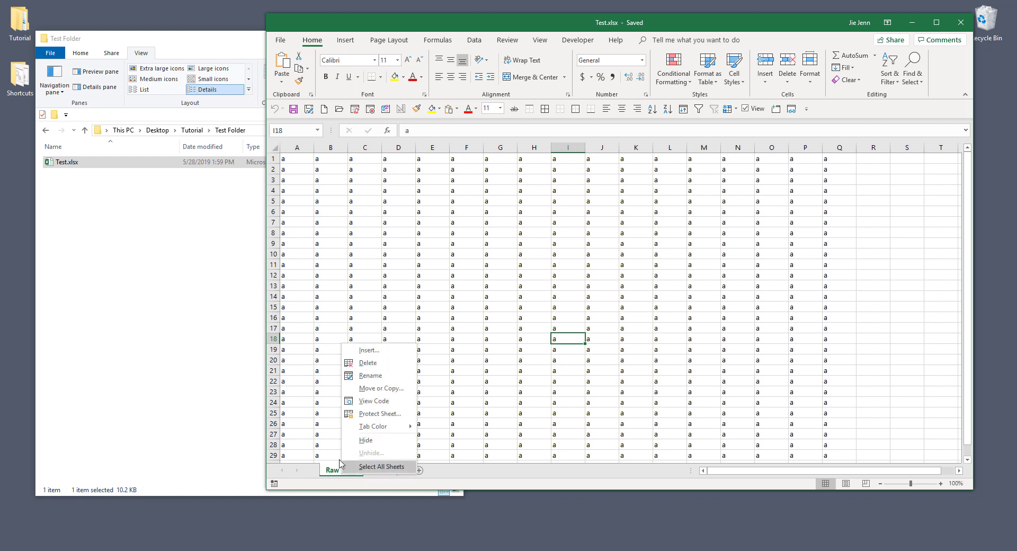
click(397, 418)
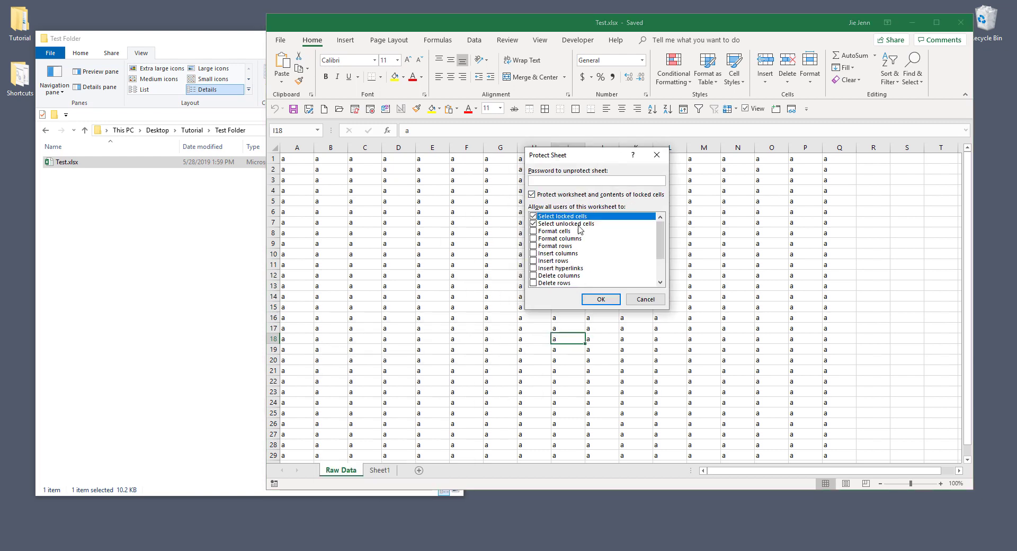
click(534, 253)
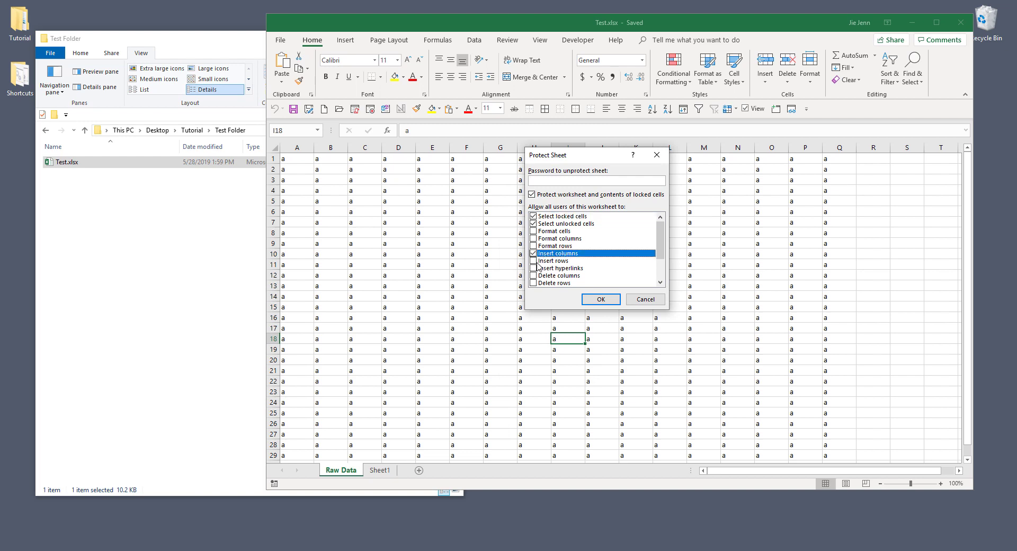
click(534, 261)
click(534, 268)
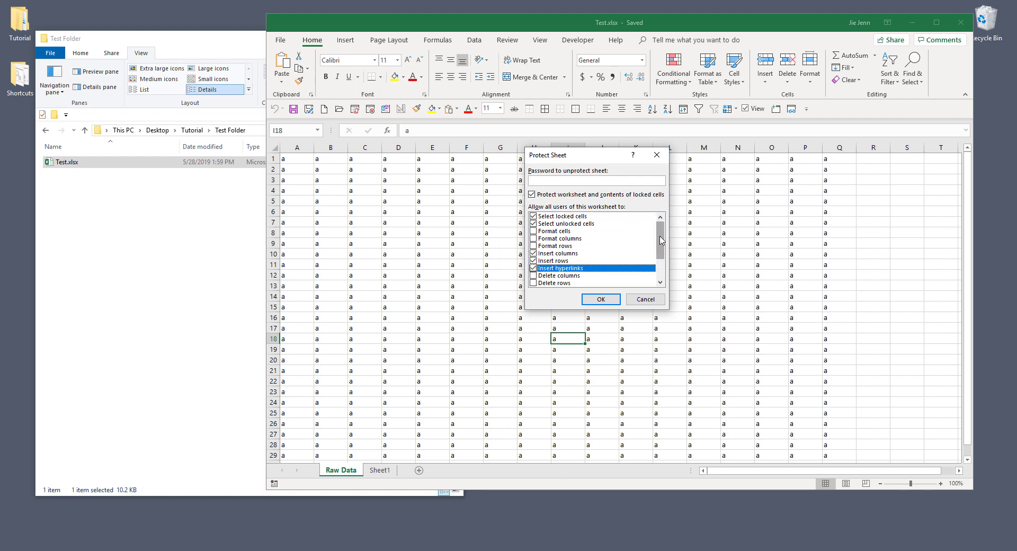
scroll(593, 249, down, 2)
click(533, 253)
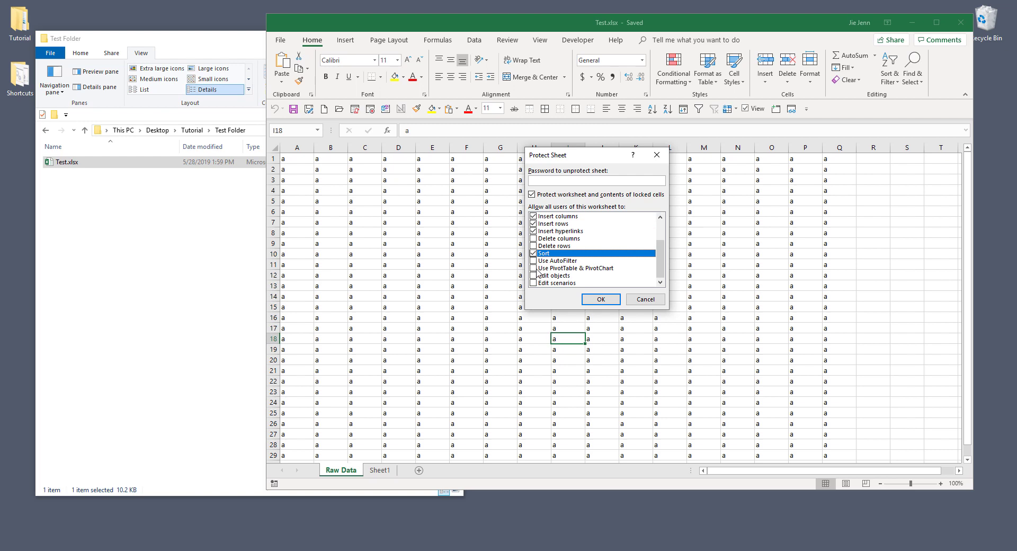
click(533, 268)
click(534, 276)
drag(660, 259, 660, 241)
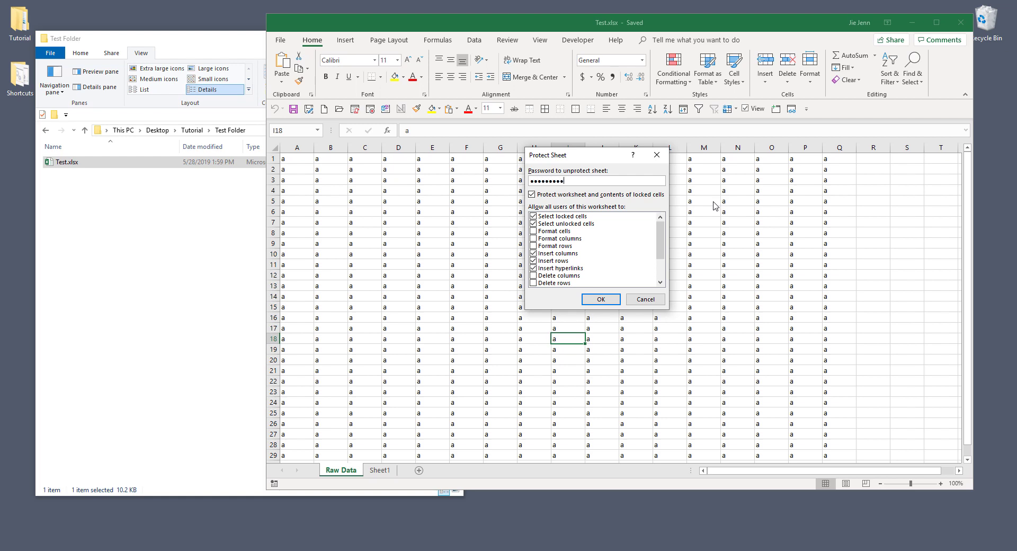
key(Return)
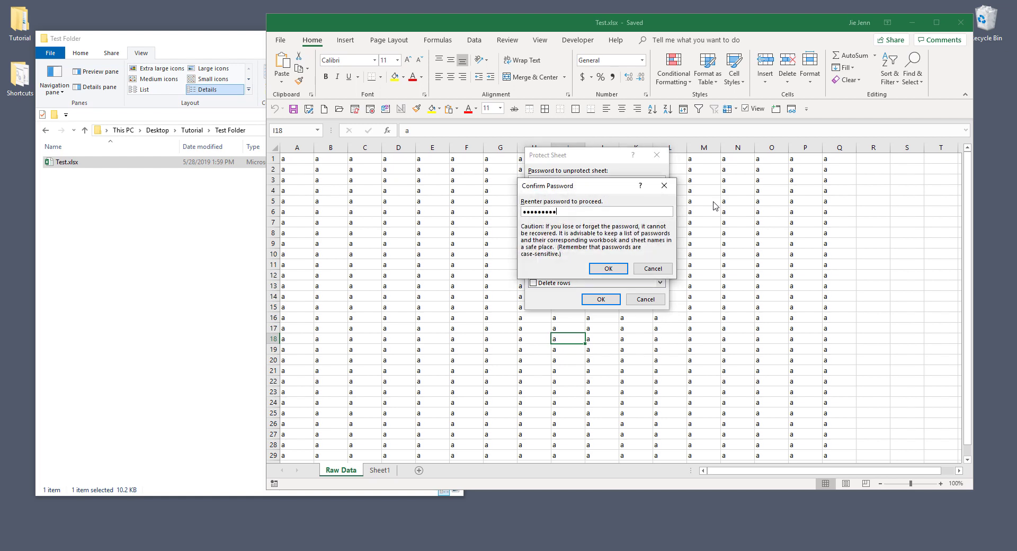
key(Return)
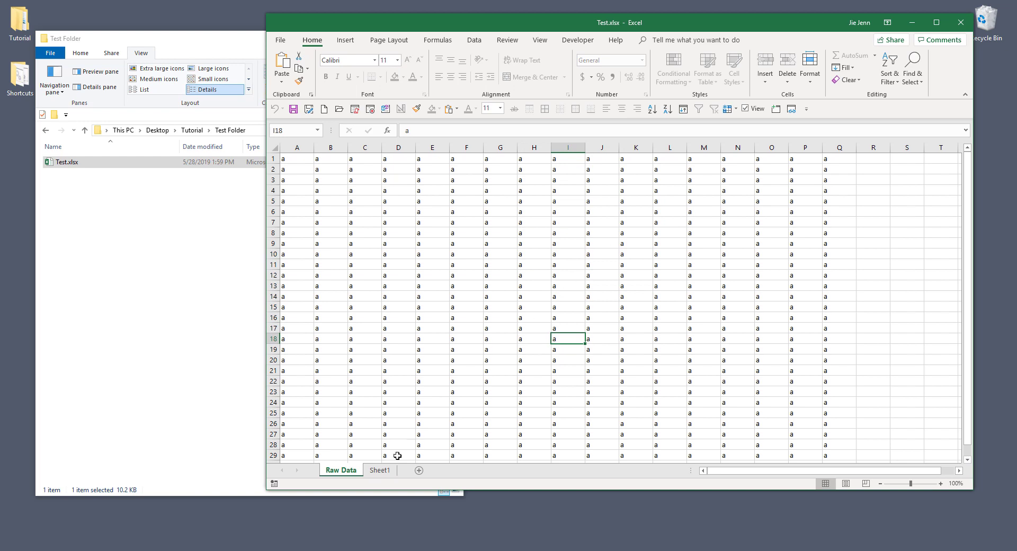
- Fill cells B5:N19 on Sheet1 with the letter 'a'
click(379, 471)
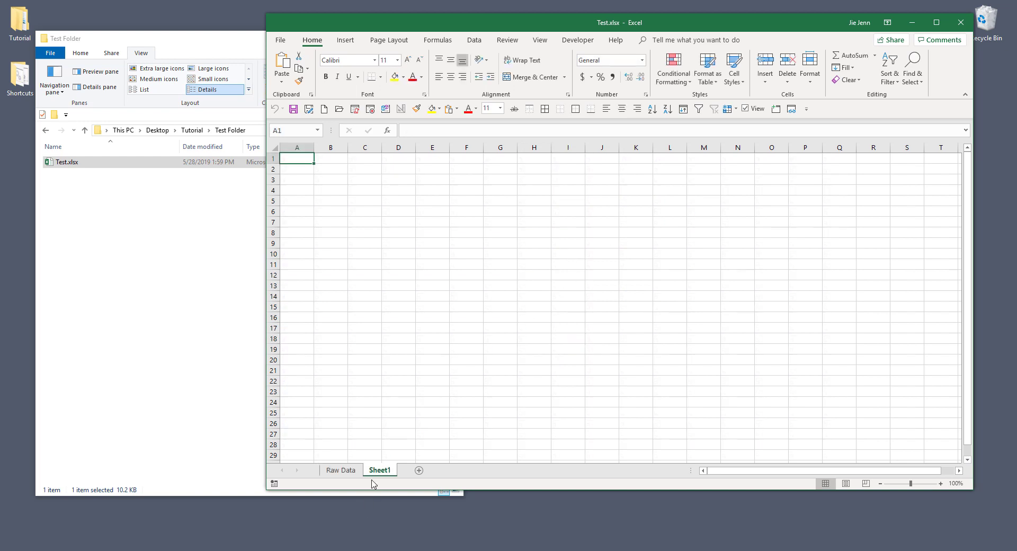
drag(334, 198, 737, 353)
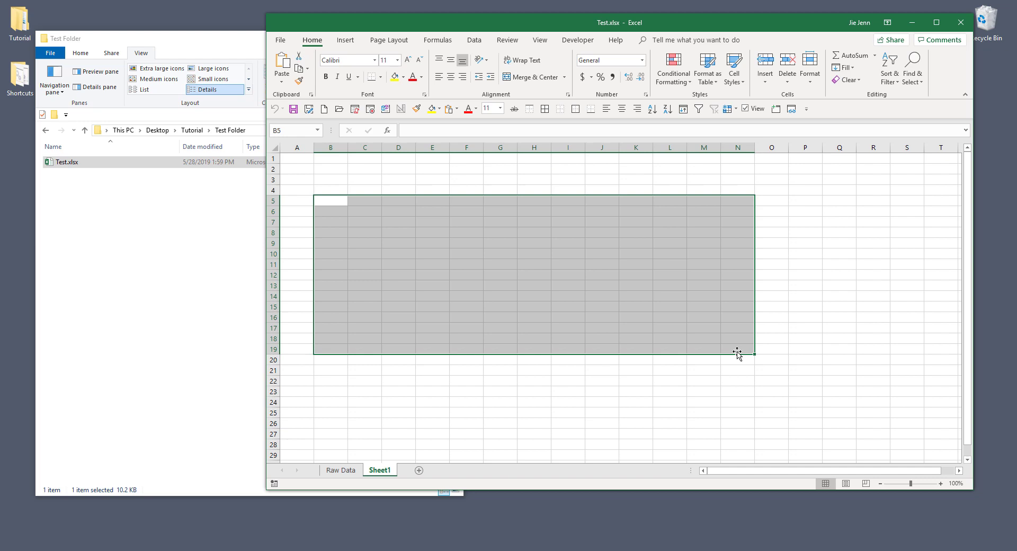
text(a)
key(ctrl+Return)
- Password-protect Sheet1 with default permissions and save the workbook
right_click(390, 471)
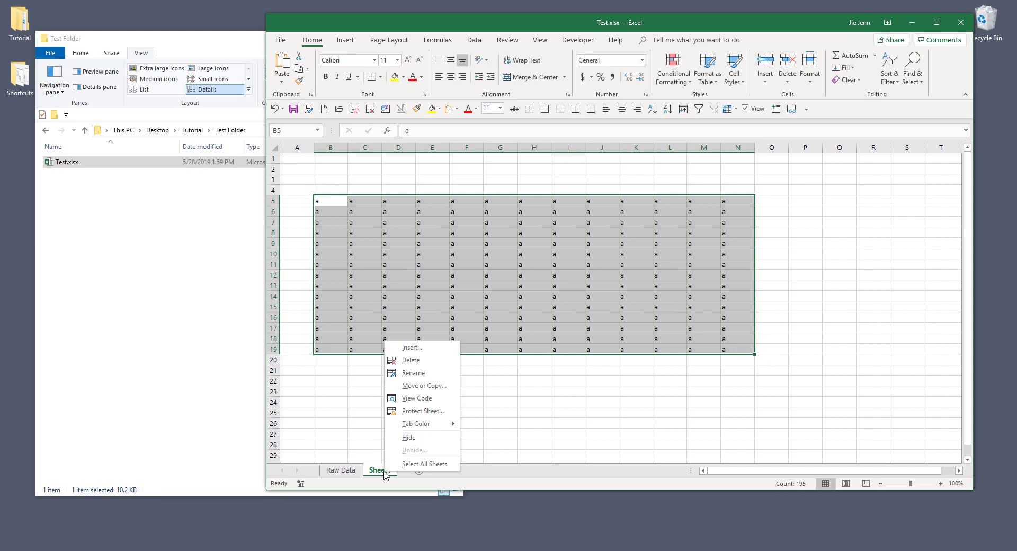
click(407, 415)
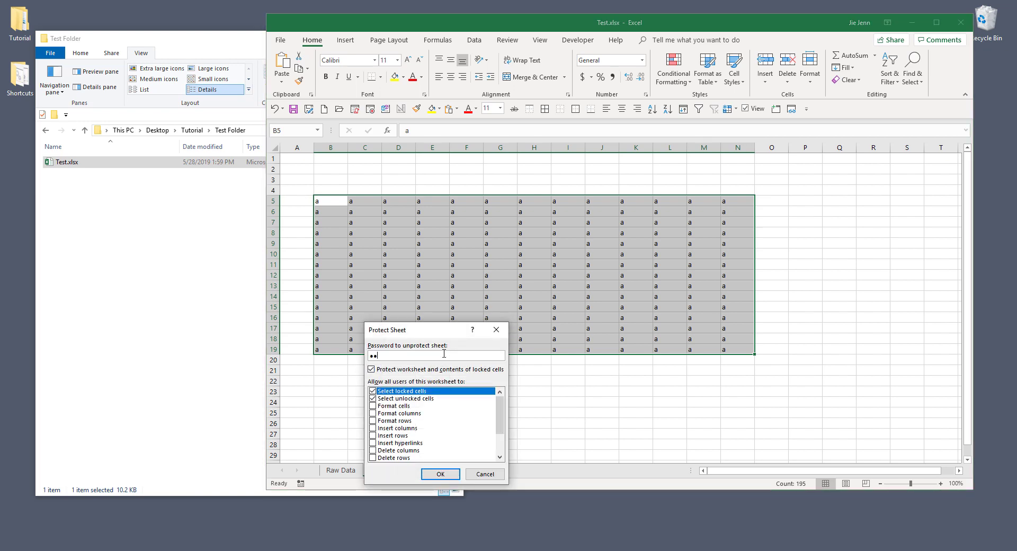
key(Return)
text(1)
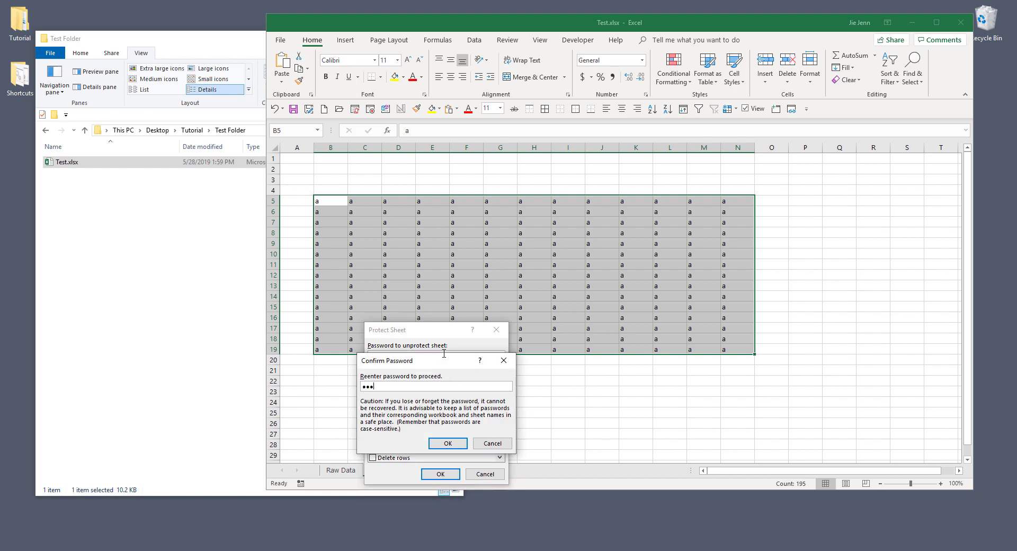
key(Return)
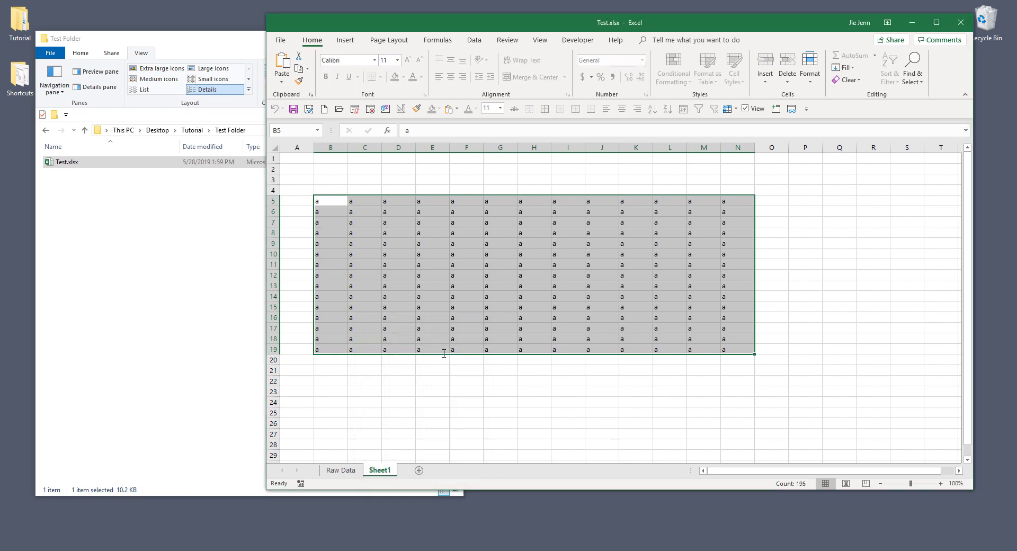
click(293, 108)
- Try typing in cell E20 on Sheet1 and dismiss the protected-sheet warning
click(421, 363)
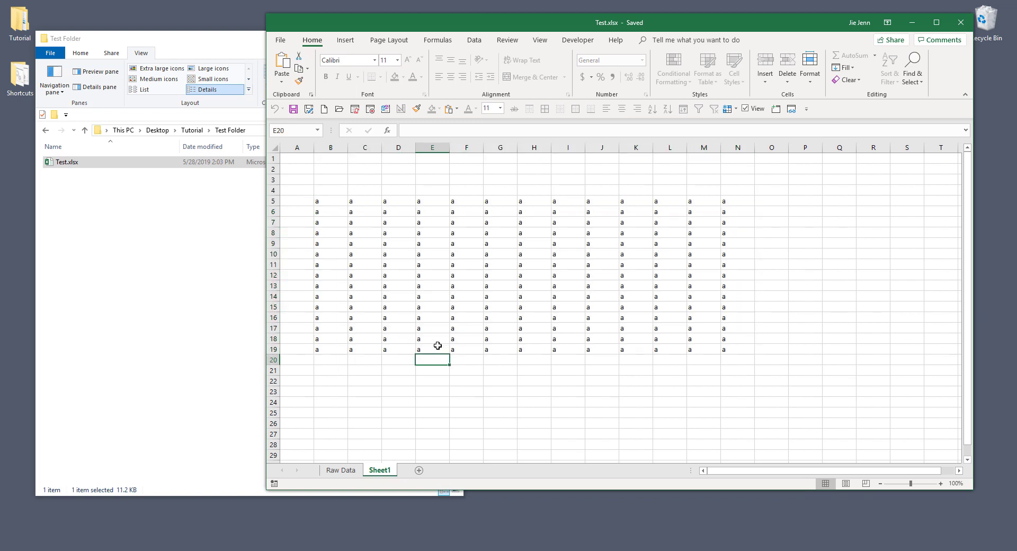
key(a)
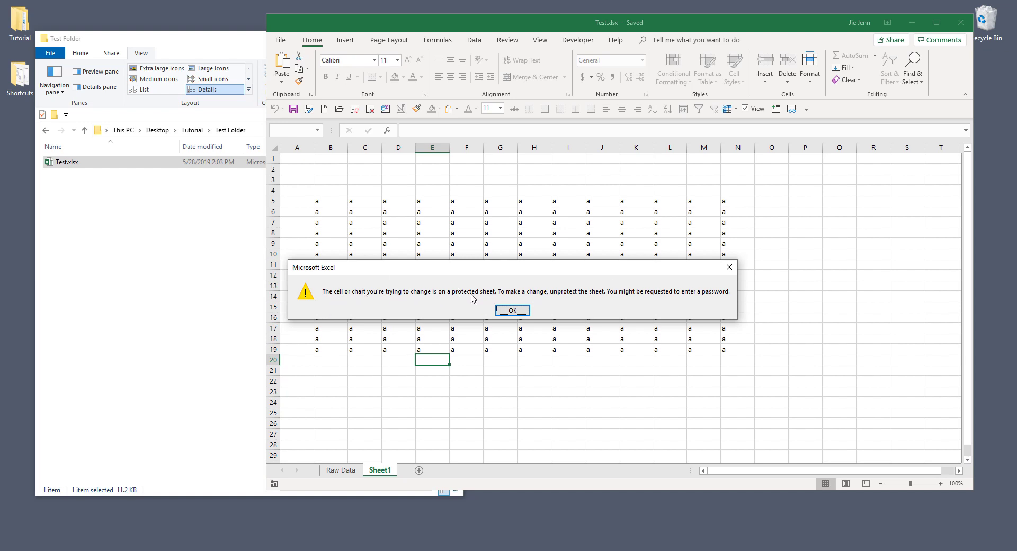
click(512, 310)
- Try editing cell G10 on Raw Data, dismiss the warning, and close Excel
click(341, 469)
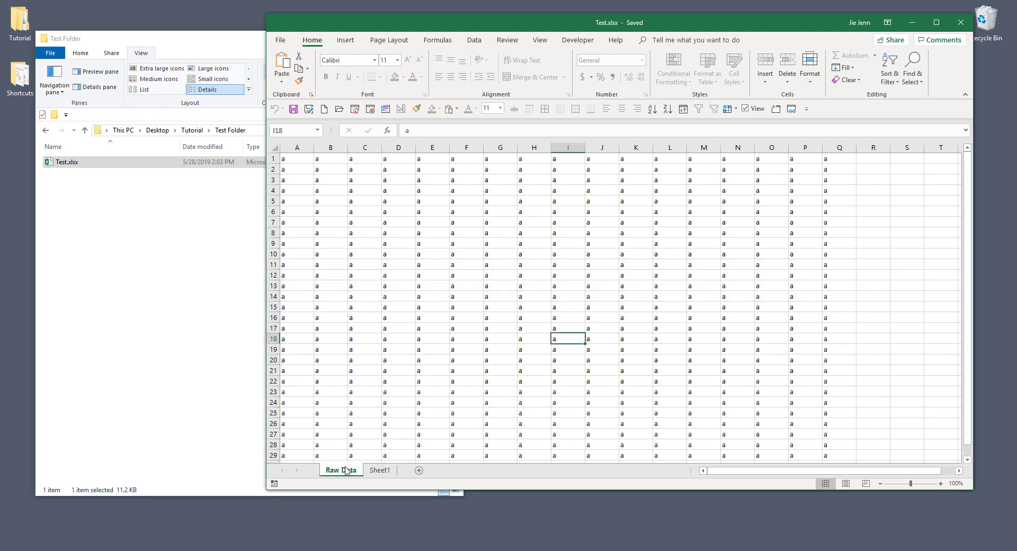
click(510, 258)
double_click(510, 259)
click(512, 310)
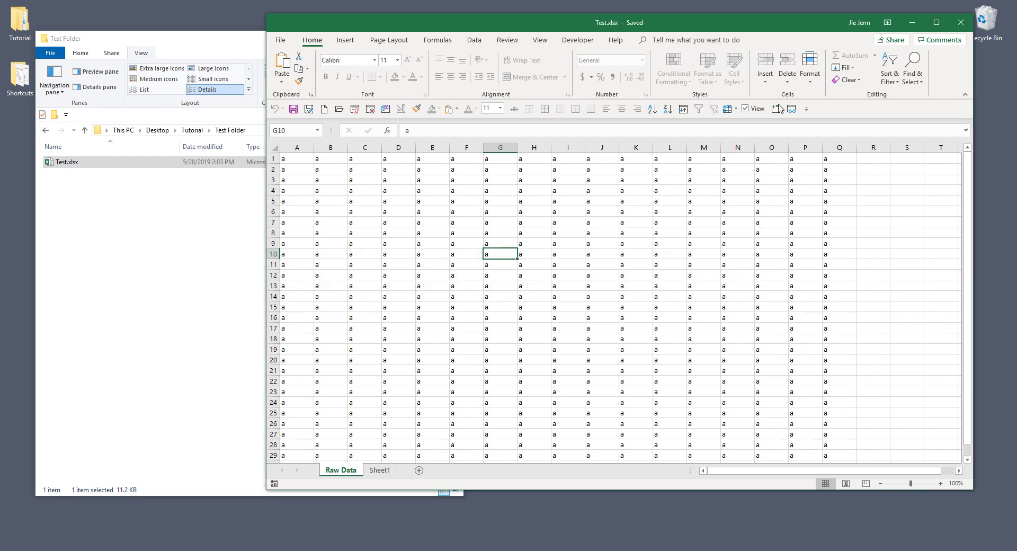
click(961, 24)
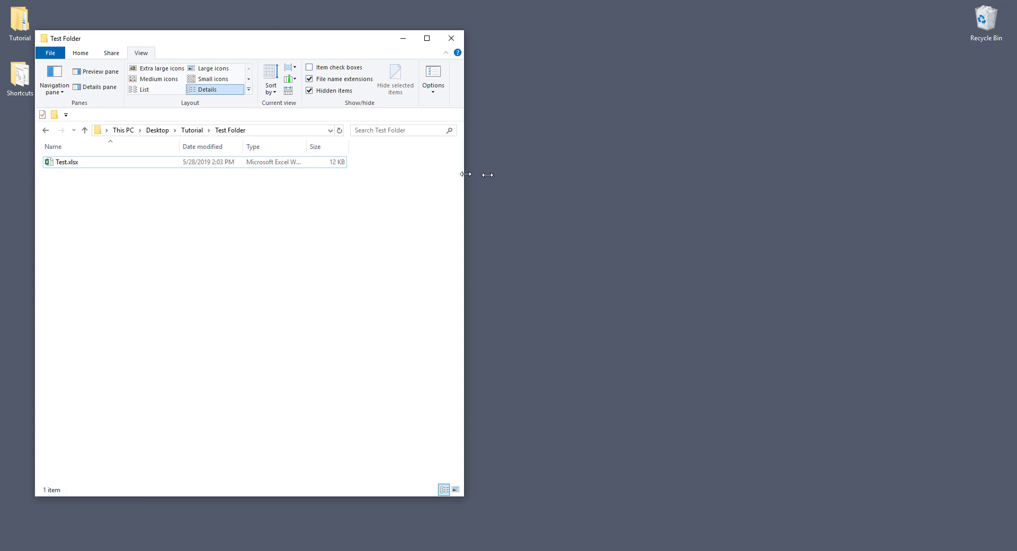
- Widen the Test Folder window and display files as large icons
drag(465, 174, 761, 174)
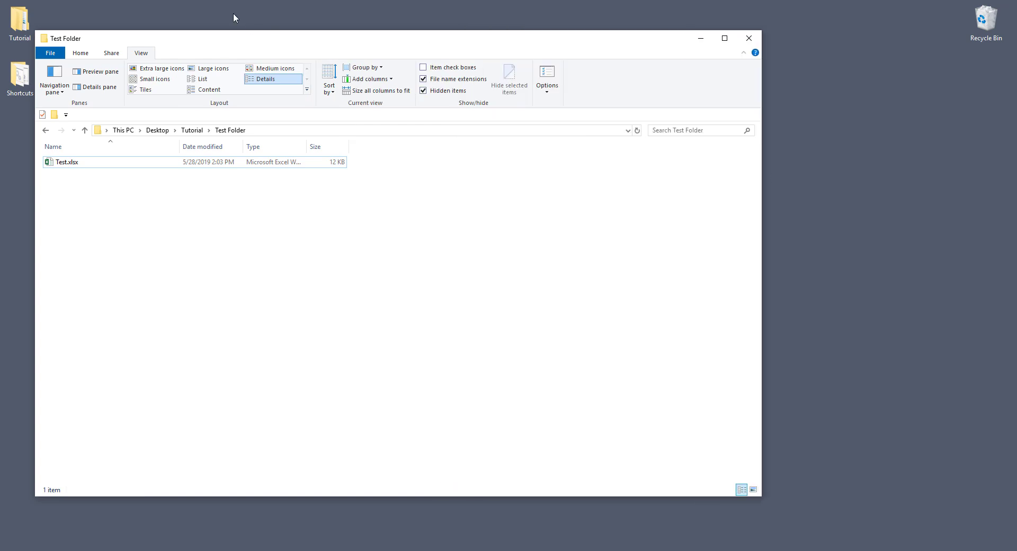
click(147, 69)
click(213, 68)
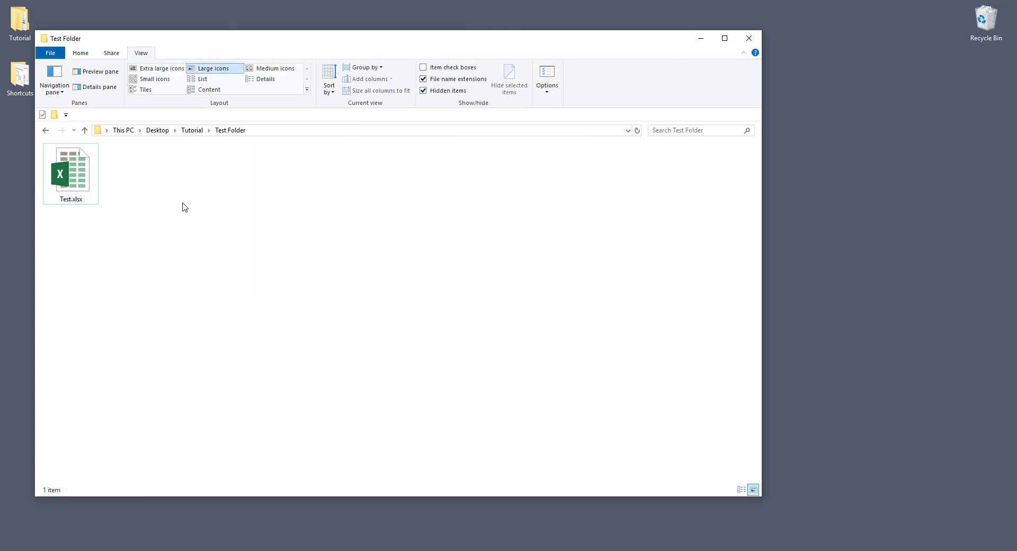
- Duplicate Test.xlsx and move Test - Copy.xlsx into a new folder named 'New folder'
click(78, 172)
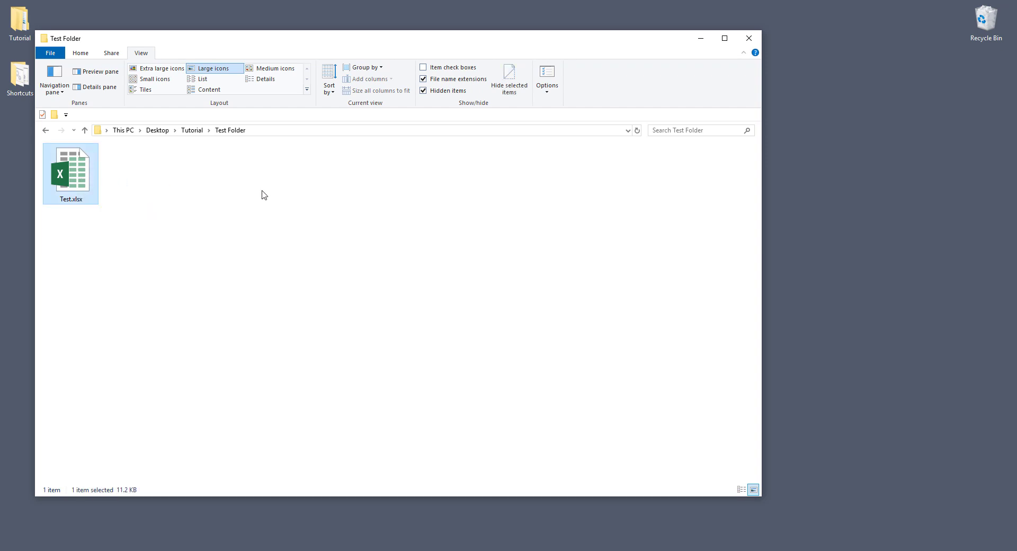
key(ctrl+v)
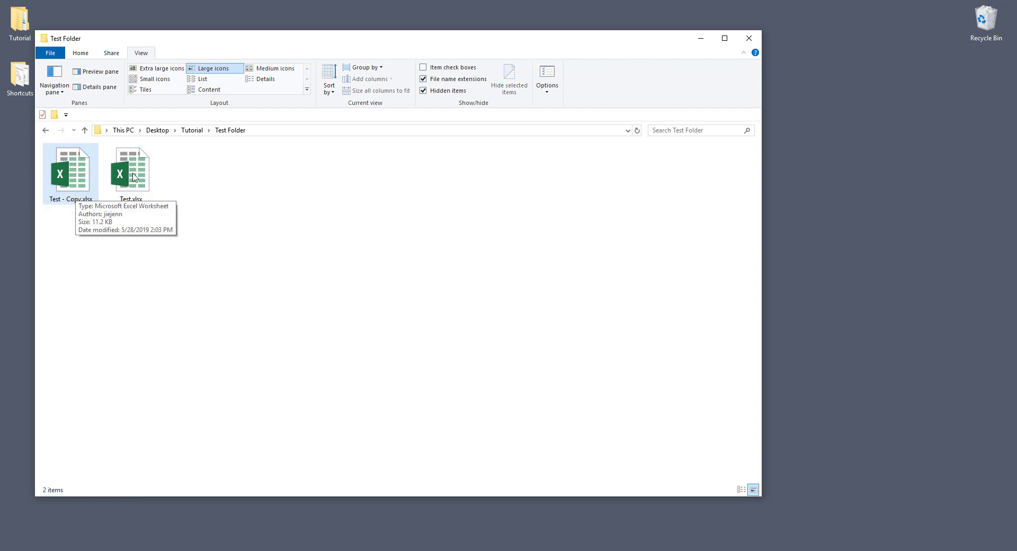
click(131, 174)
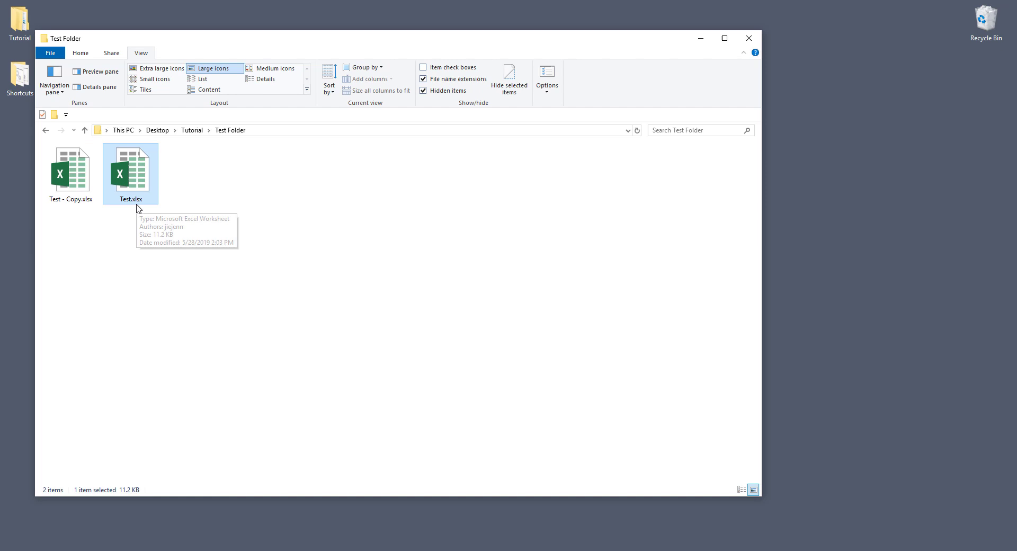
click(262, 227)
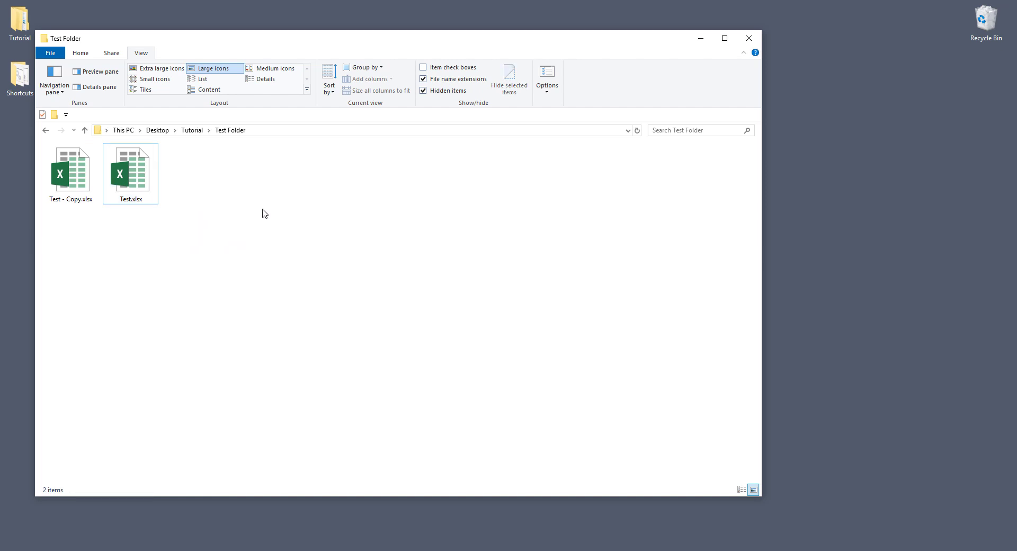
key(ctrl+shift+n)
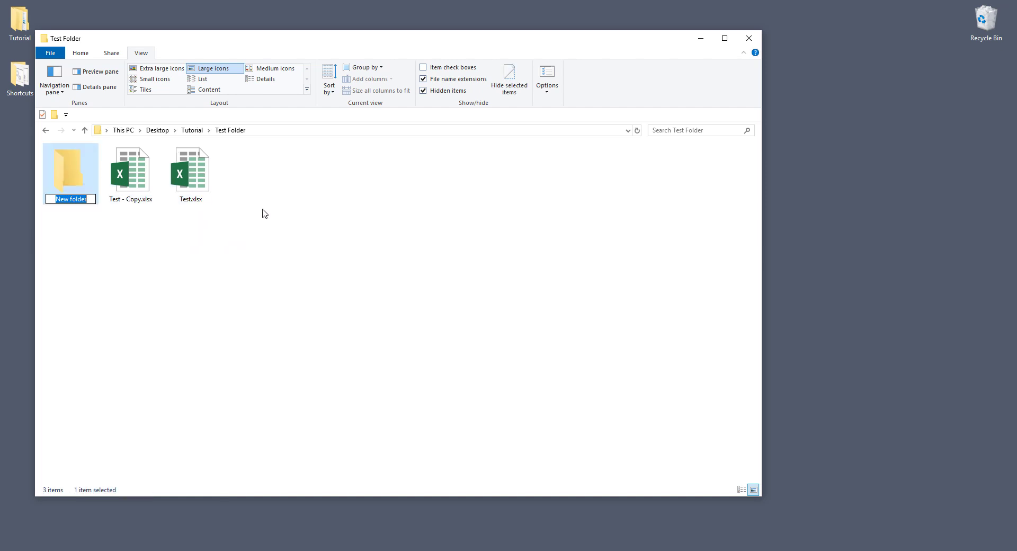
drag(136, 181, 63, 174)
click(139, 197)
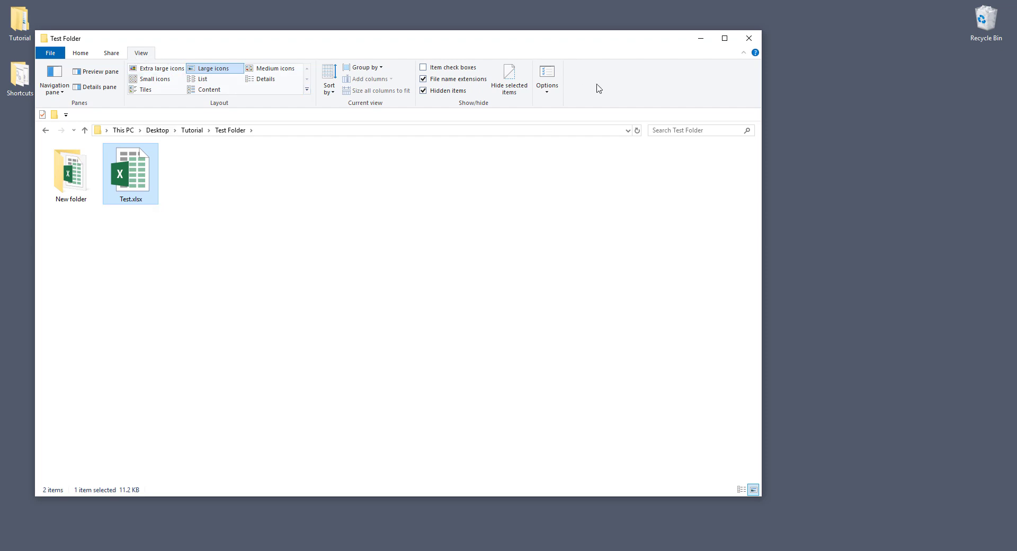
- Open the Folder Options view settings to show hidden files and known file extensions
click(547, 77)
drag(222, 157, 415, 112)
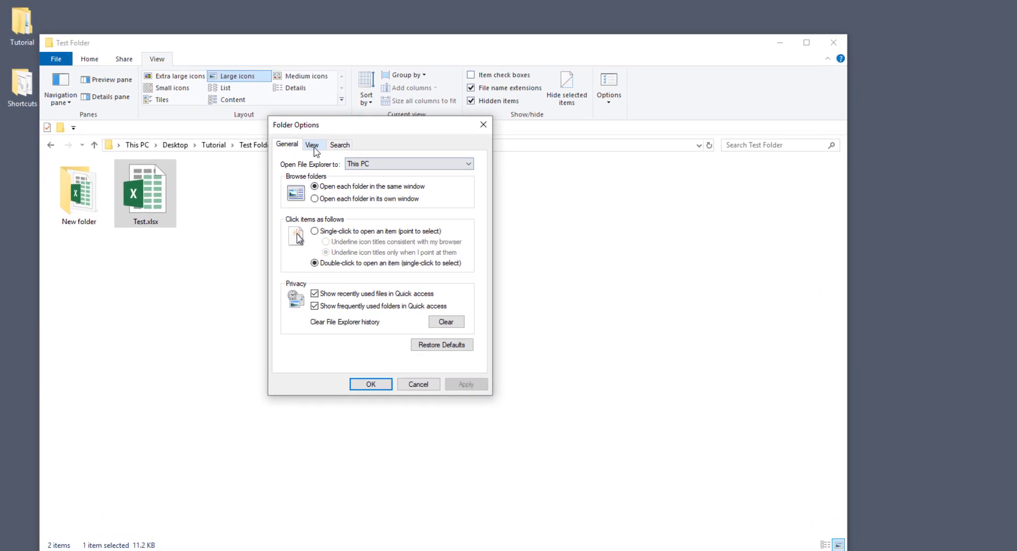
click(314, 147)
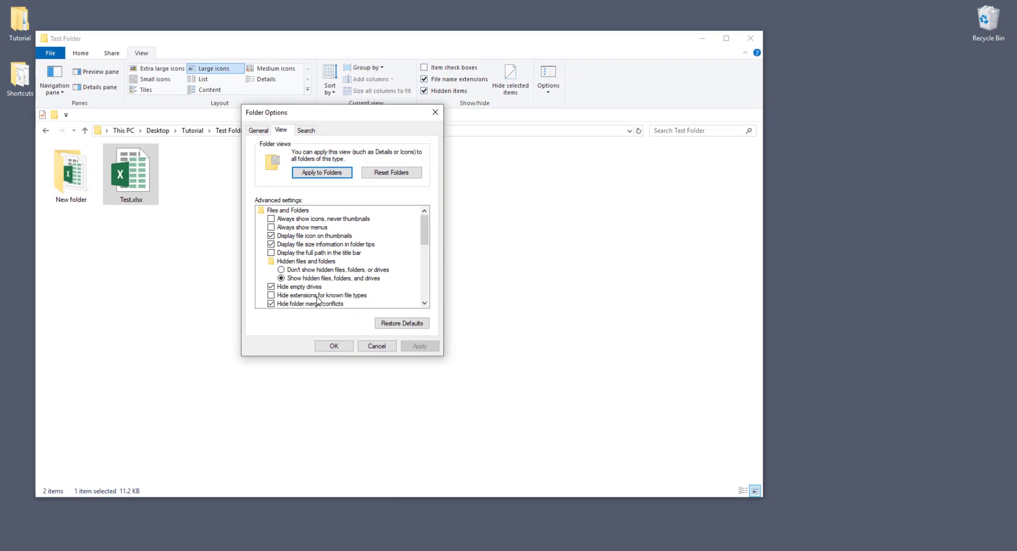
- Apply the folder options, rename Test.xlsx to Test.zip, and open the archive
click(334, 346)
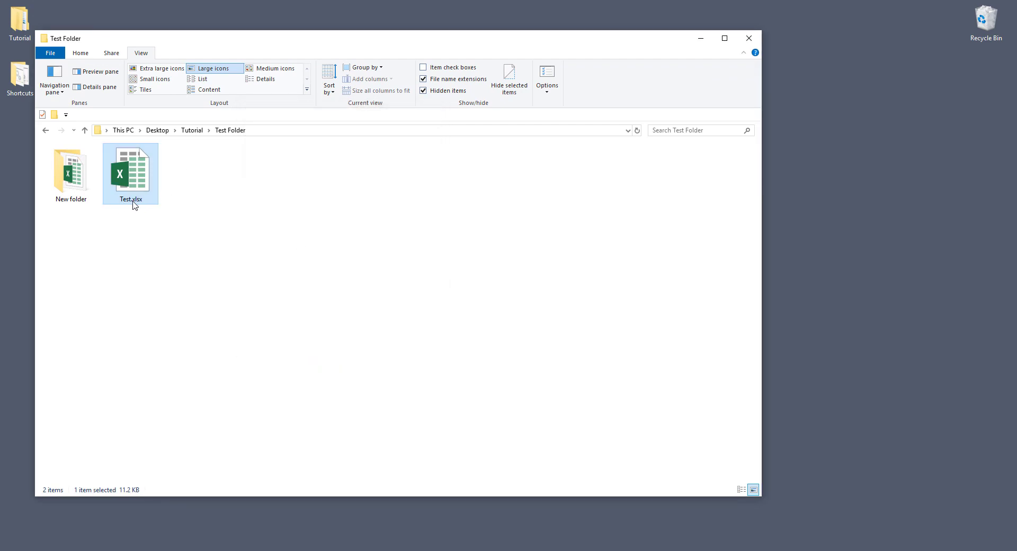
mouse_move(135, 204)
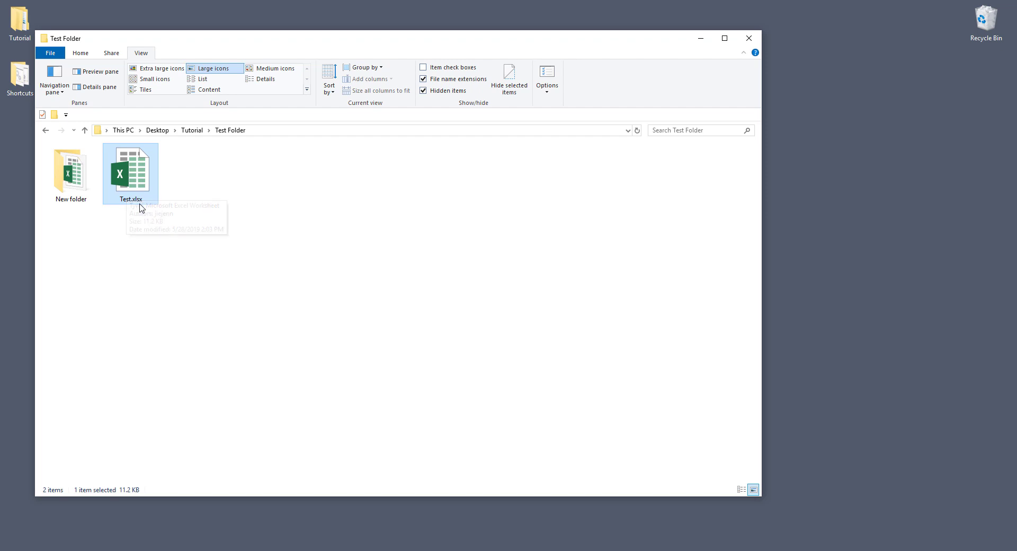
click(142, 202)
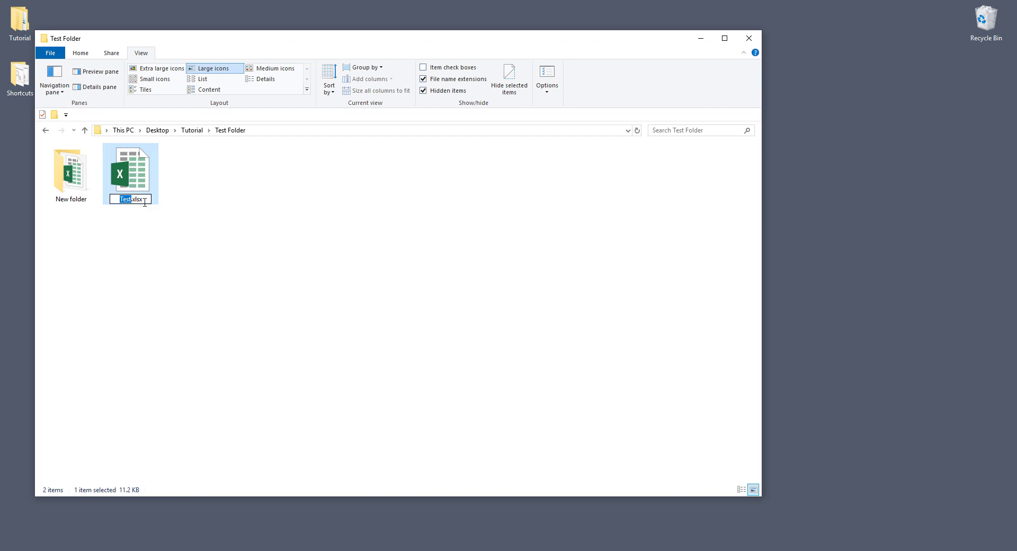
click(149, 200)
key(BackSpace)
key(BackSpace)
key(BackSpace)
key(BackSpace)
text(zip)
key(Return)
key(Return)
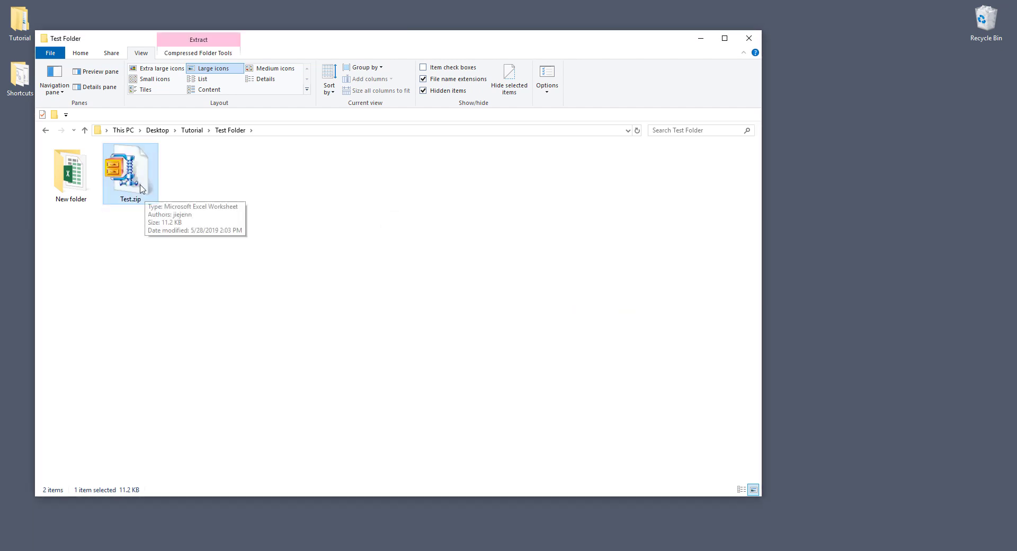
double_click(140, 183)
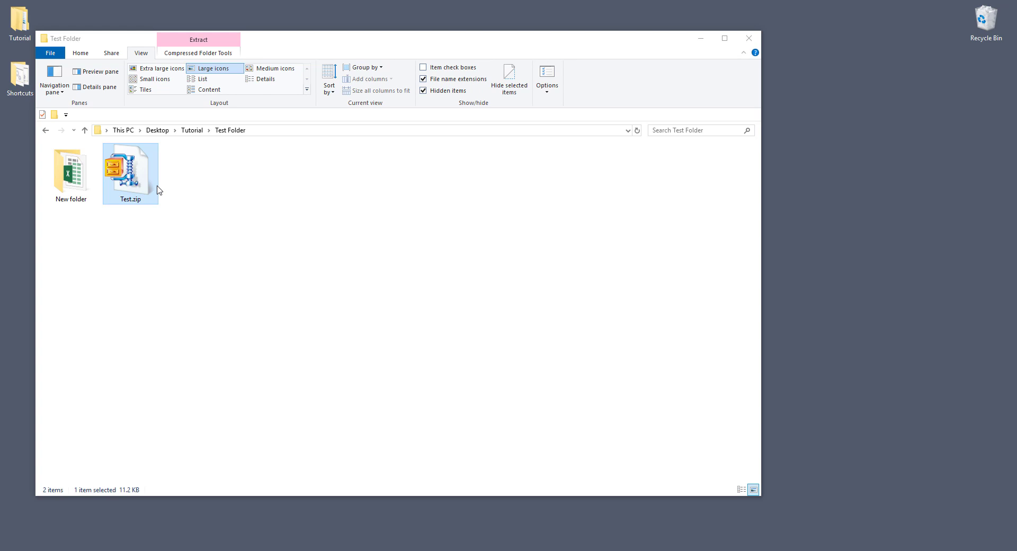
- Enlarge the WinZip window and expand the archive's xl folder
drag(348, 245, 375, 133)
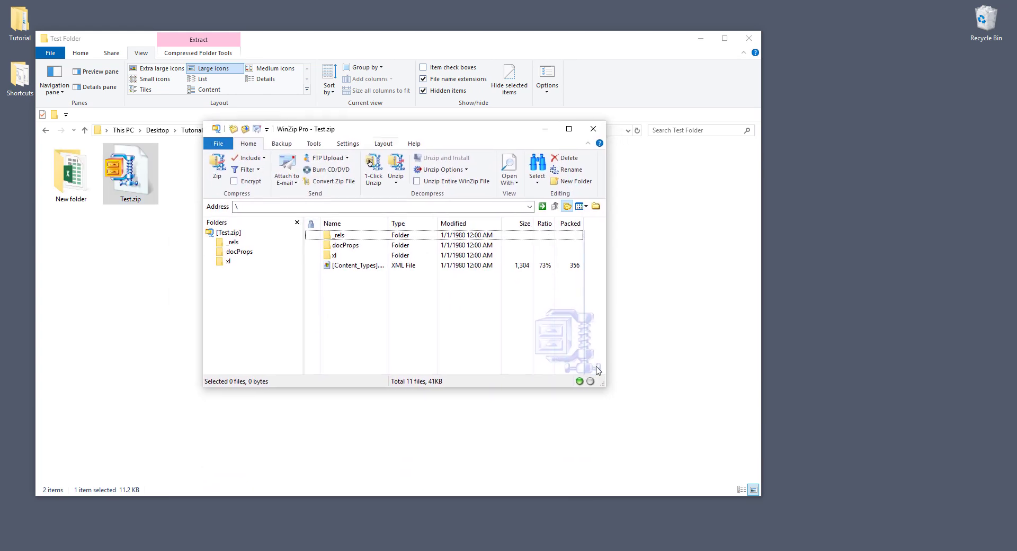
drag(605, 386, 833, 480)
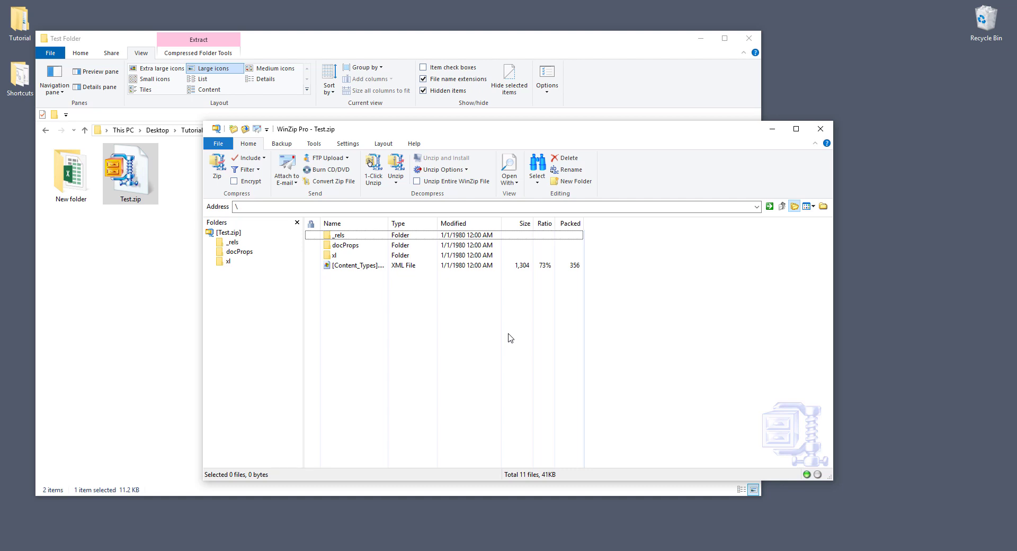
click(227, 261)
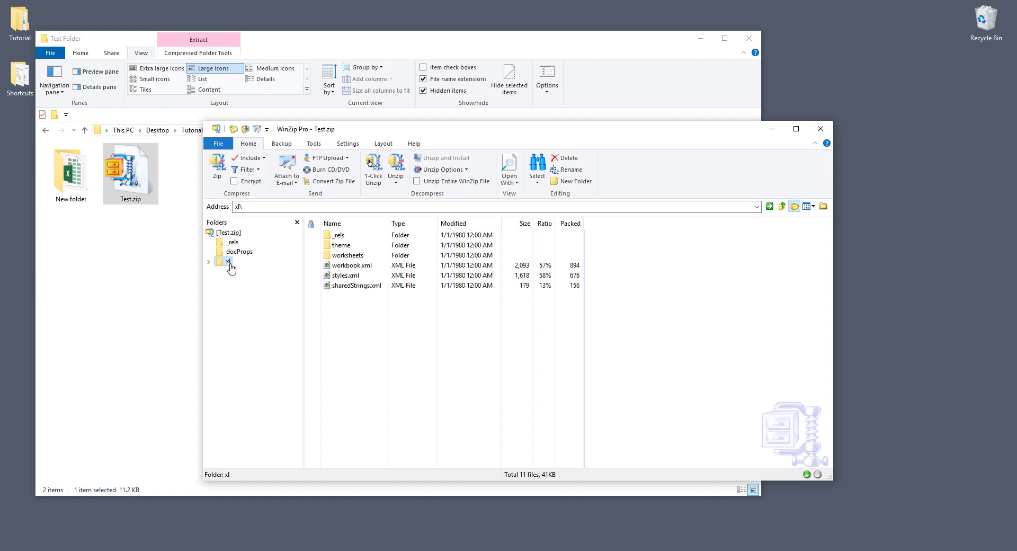
double_click(226, 265)
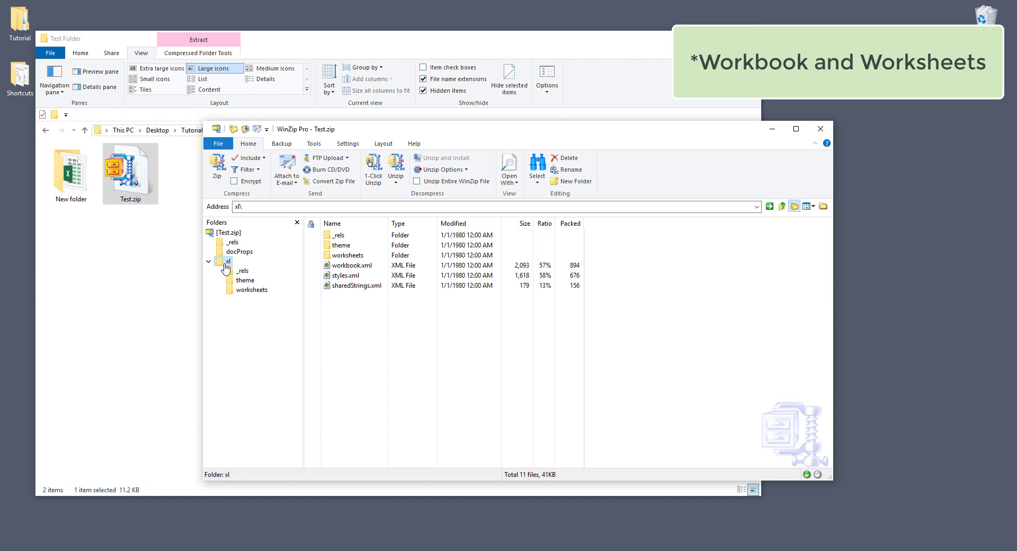
- Open xl's worksheets folder, listing sheet1.xml and sheet2.xml
click(358, 245)
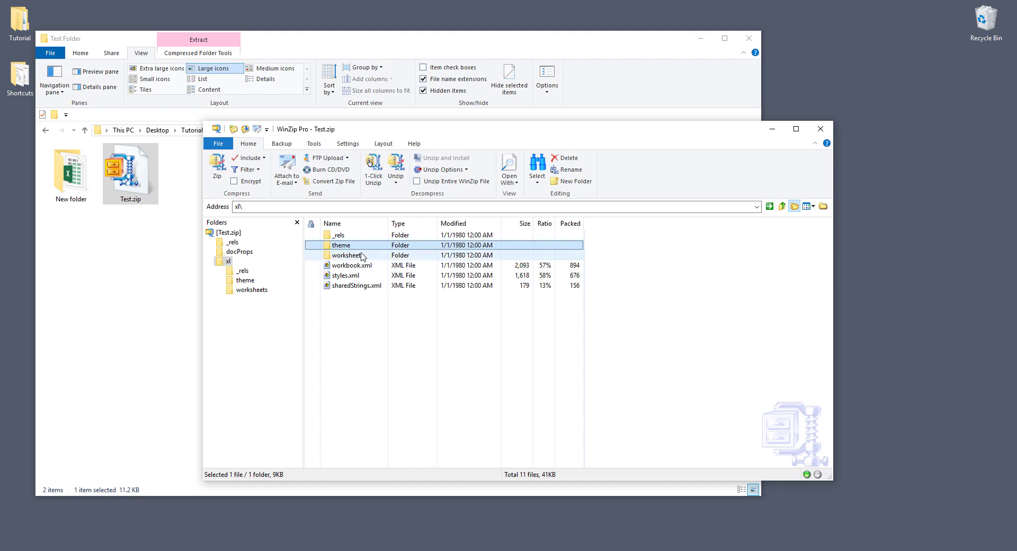
click(350, 256)
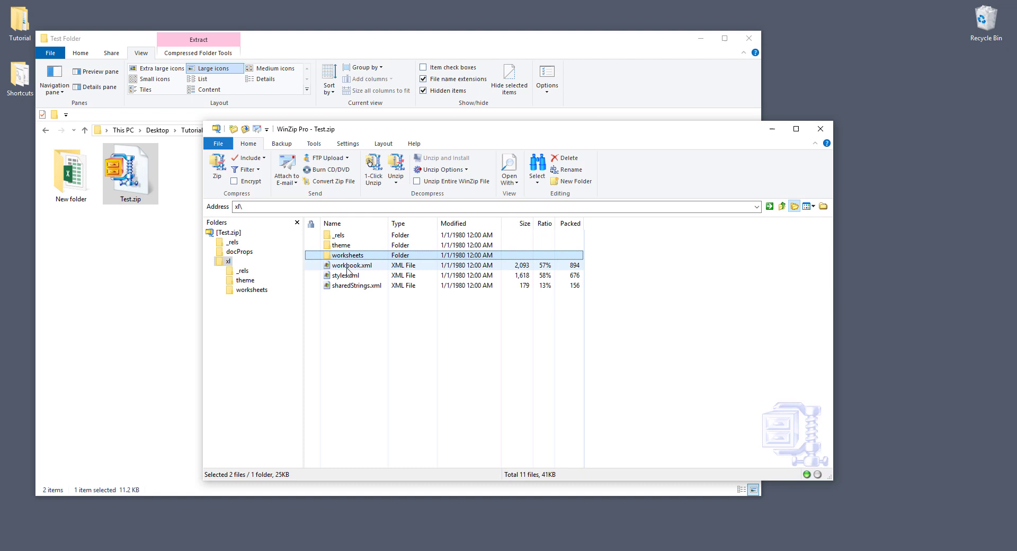
click(351, 267)
click(358, 276)
click(354, 287)
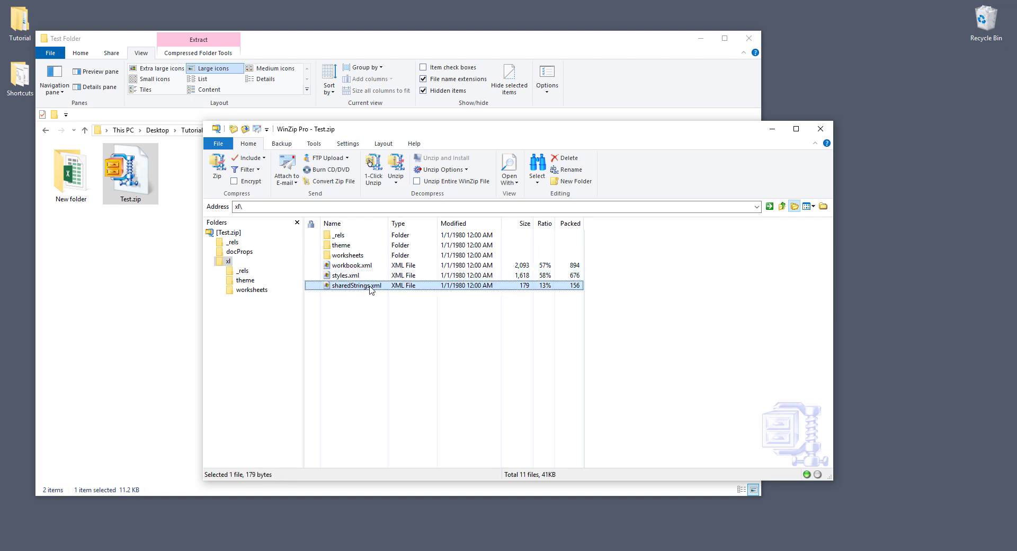
click(356, 267)
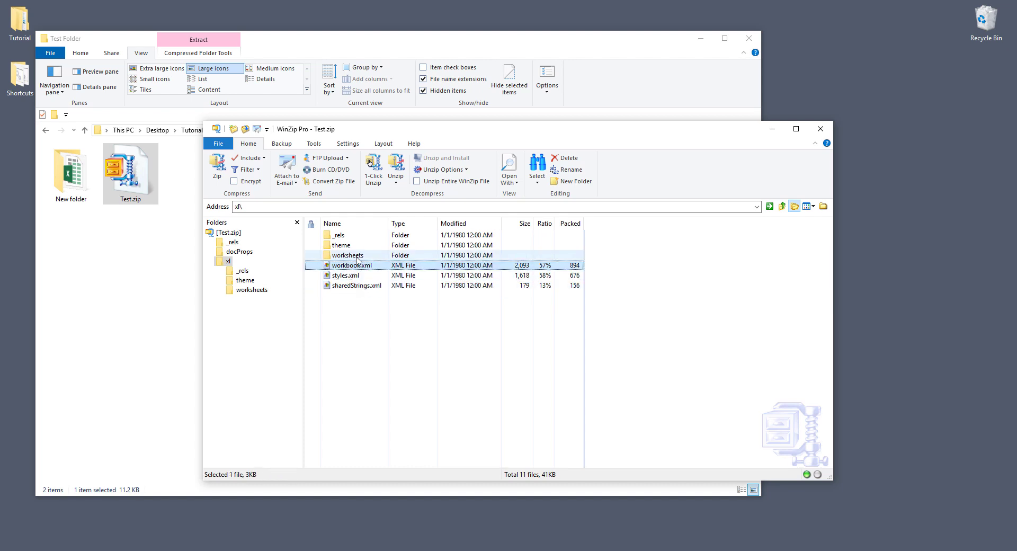
double_click(356, 256)
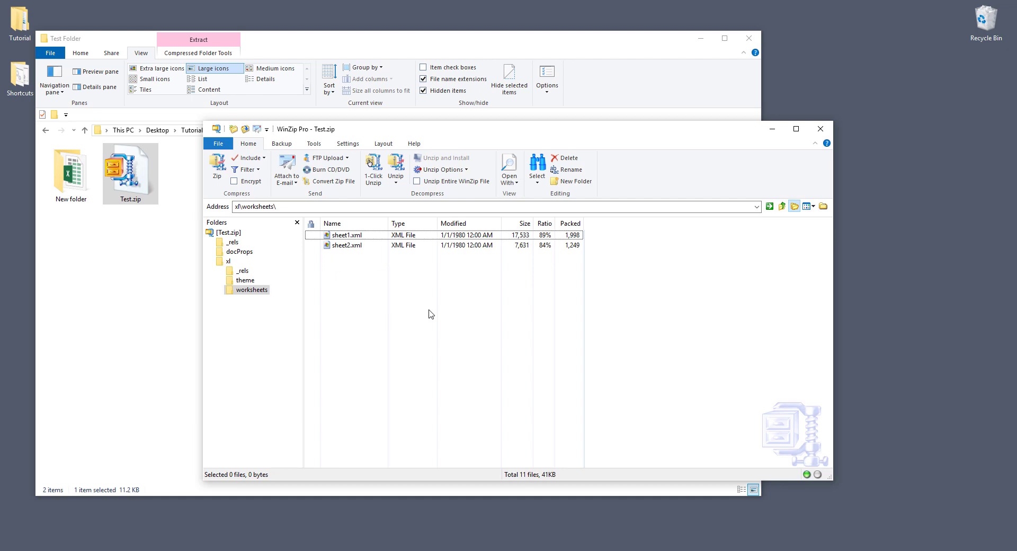
- Drag sheet1.xml and sheet2.xml out of WinZip into Test Folder
click(339, 237)
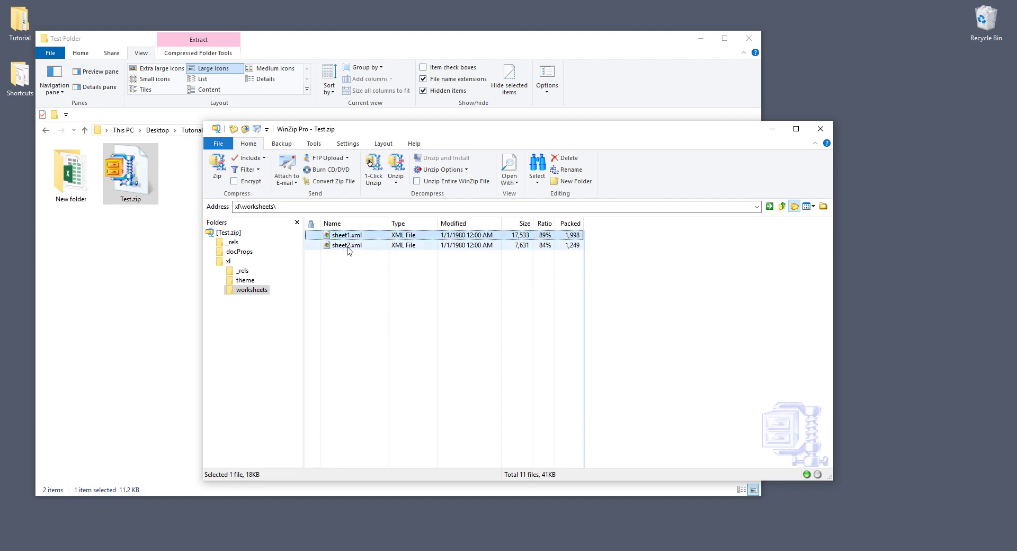
click(348, 244)
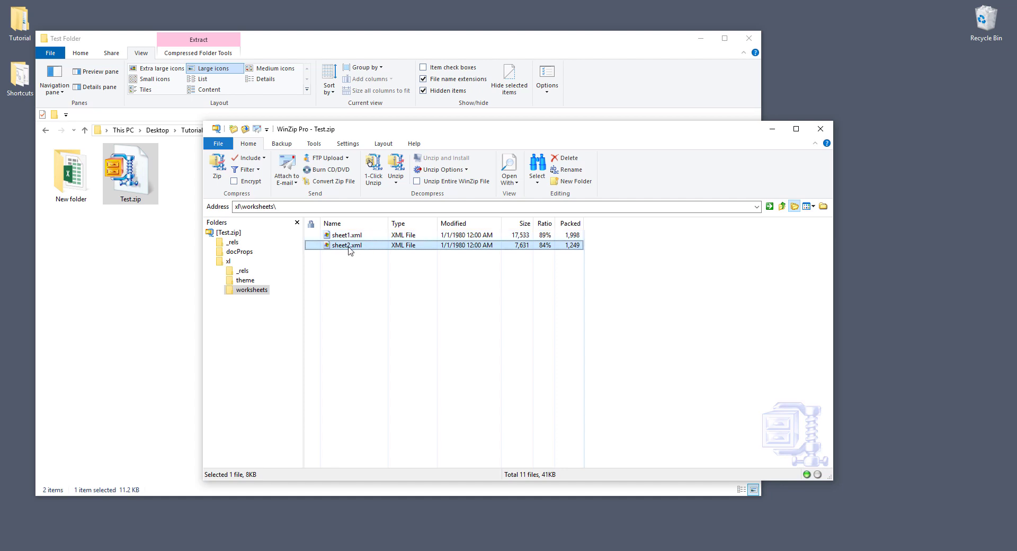
drag(362, 262, 364, 227)
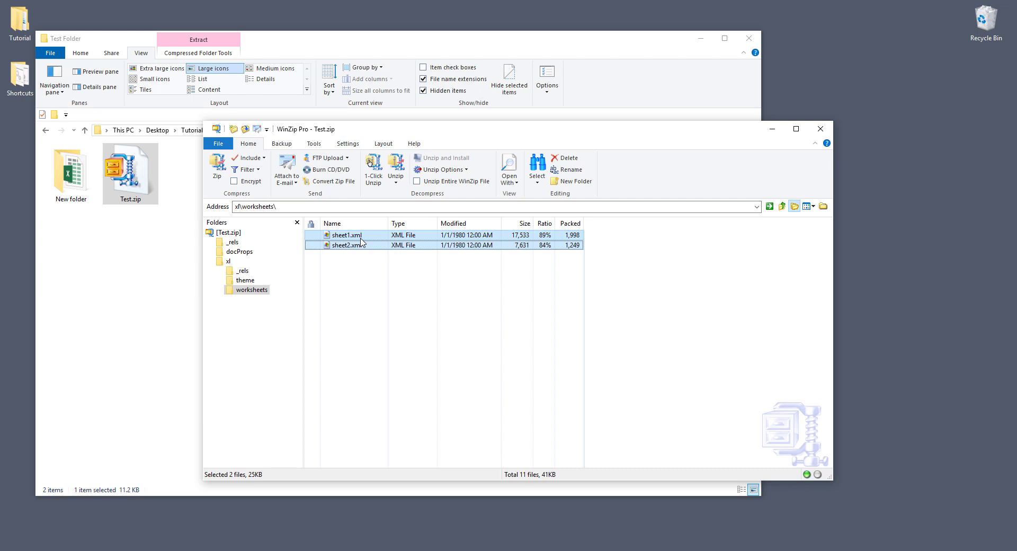
drag(362, 242, 141, 270)
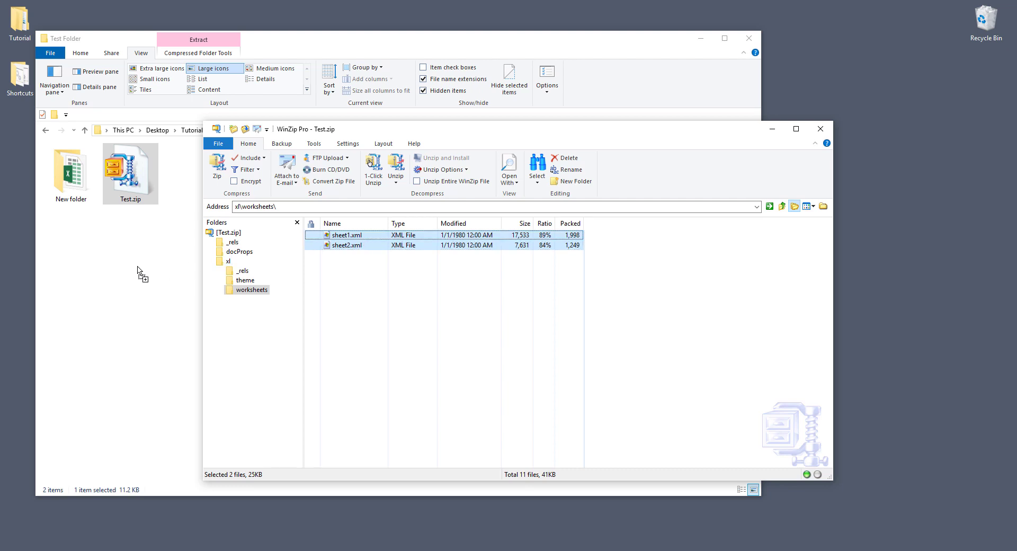
drag(138, 272, 138, 272)
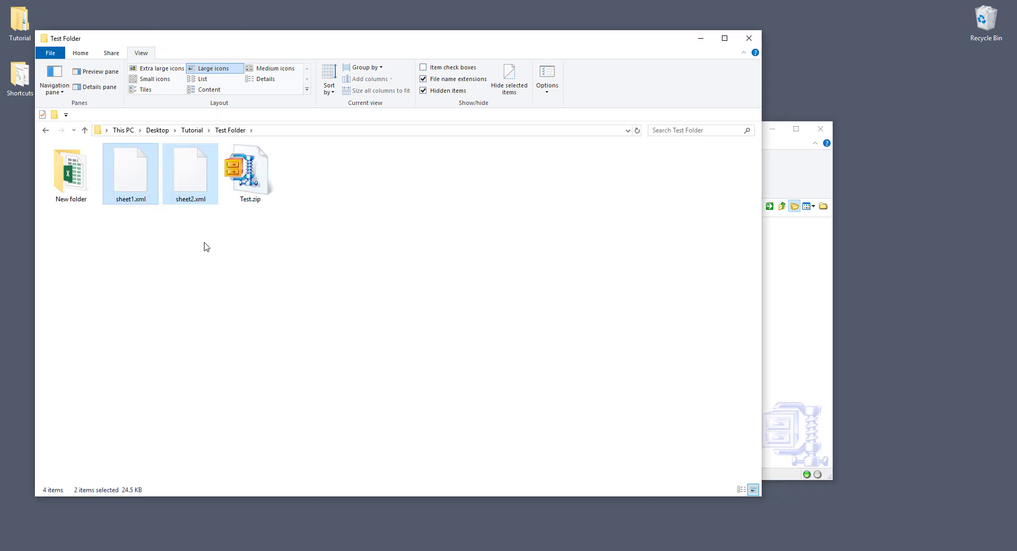
- Launch Notepad via a Start search for 'note' and place it beside Test Folder
click(197, 248)
click(130, 186)
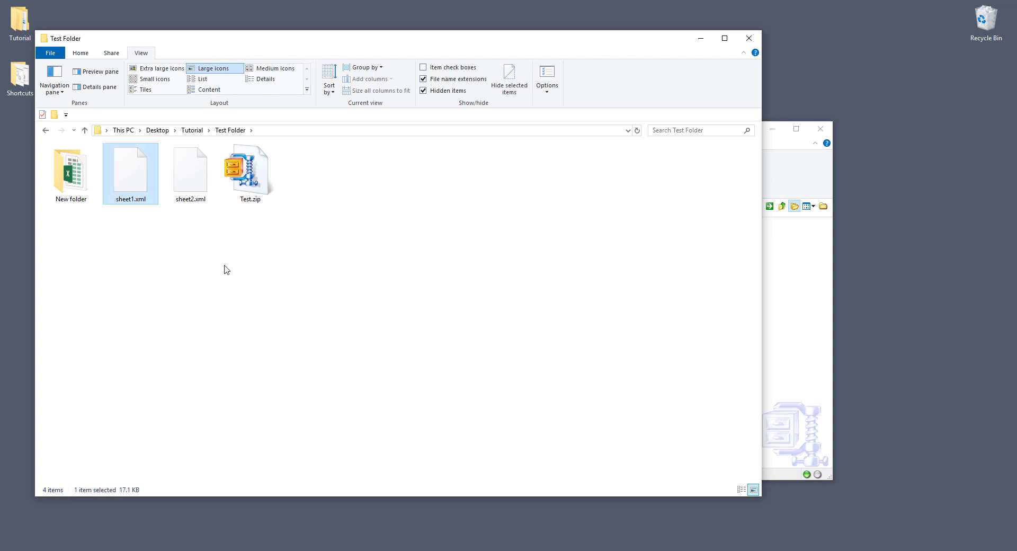
key(super)
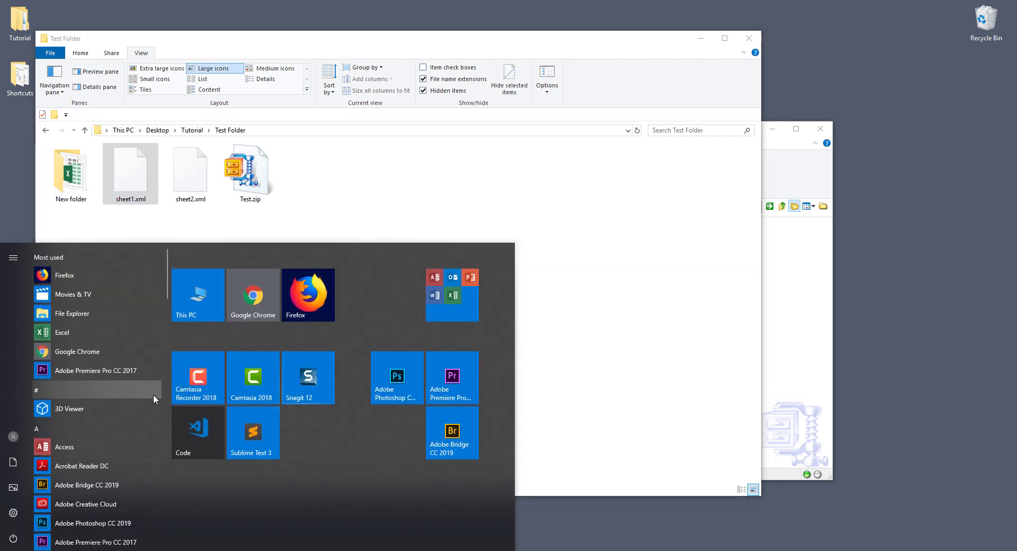
text(note)
key(Escape)
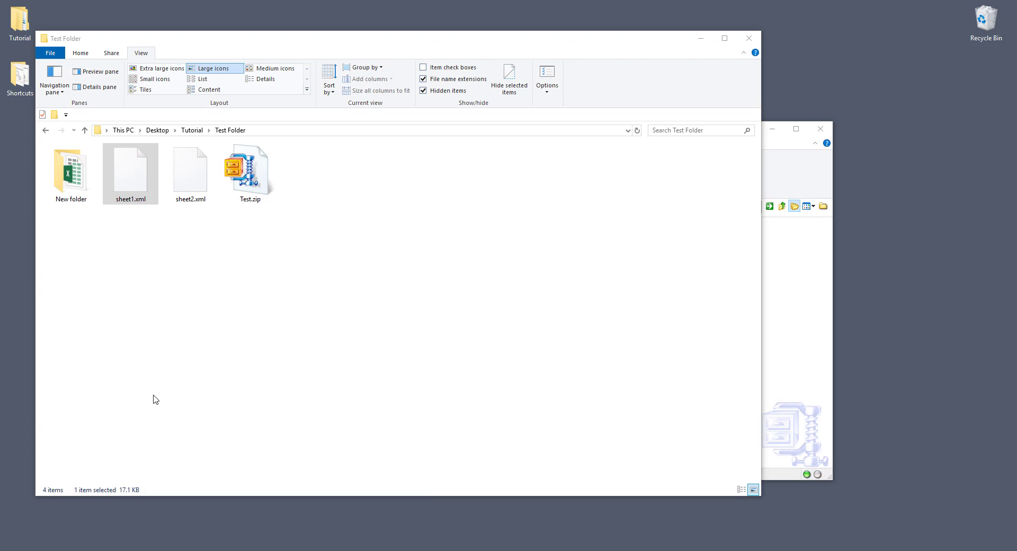
drag(523, 87, 427, 55)
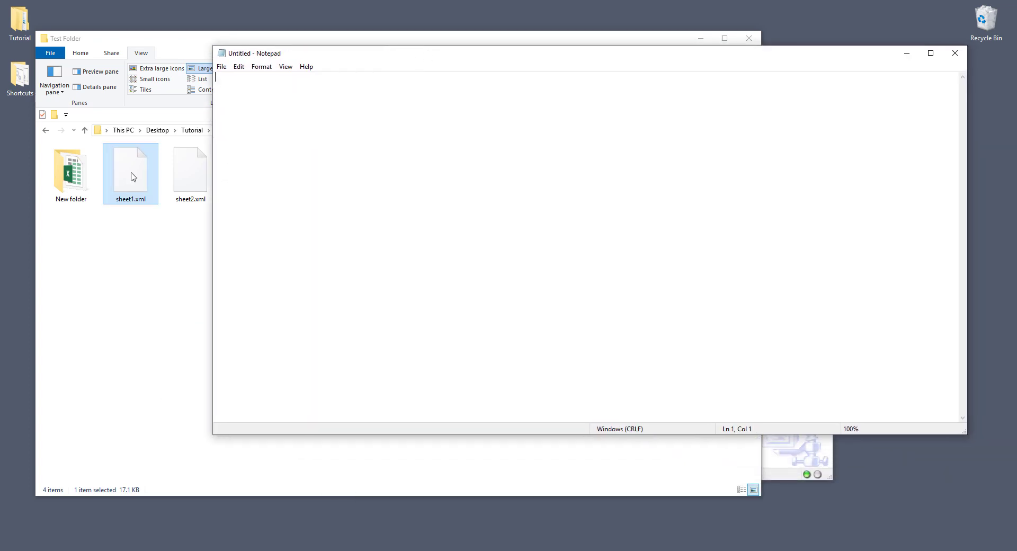
- Load sheet1.xml into Notepad and locate the sheetProtection tag at the end
drag(133, 177, 350, 172)
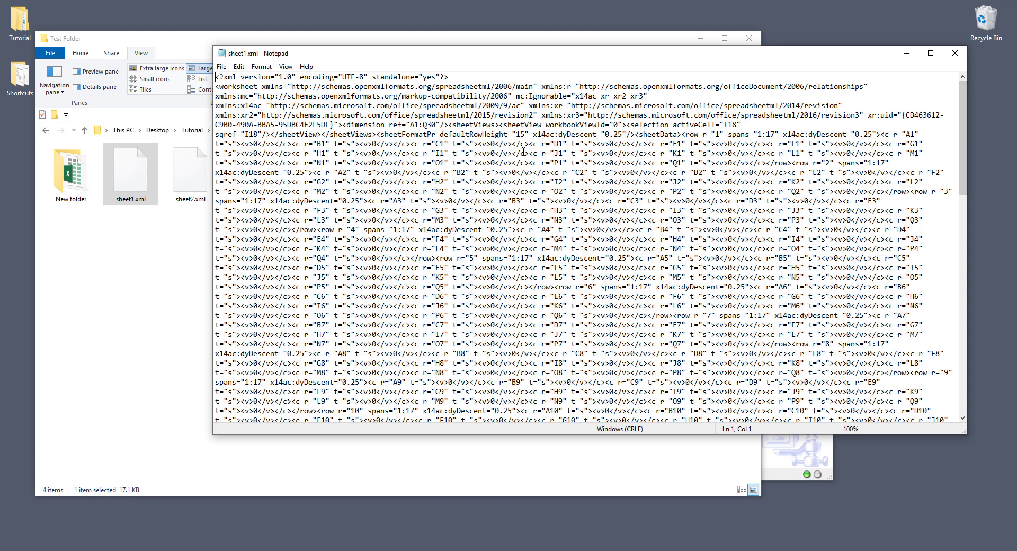
drag(962, 115, 972, 344)
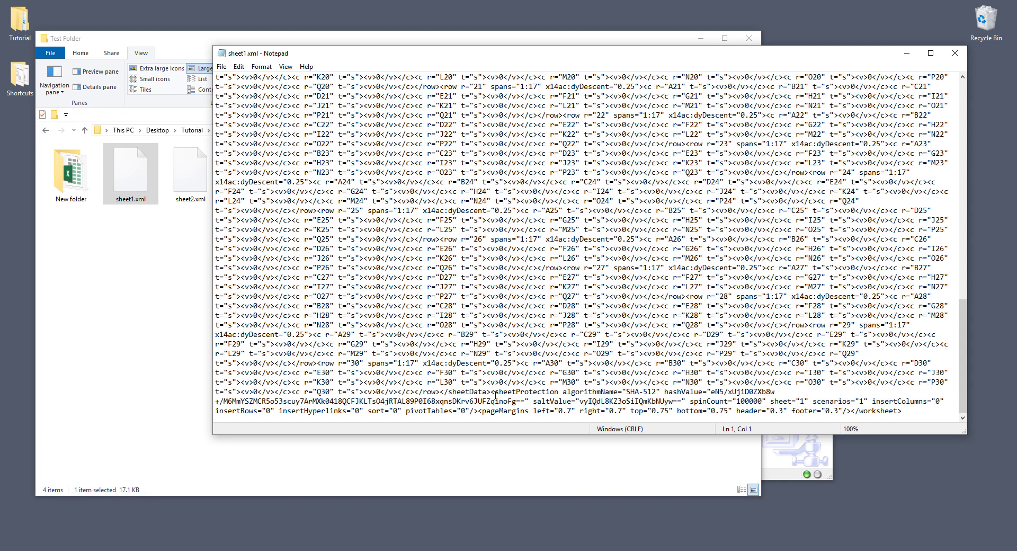
drag(495, 392, 558, 392)
click(535, 392)
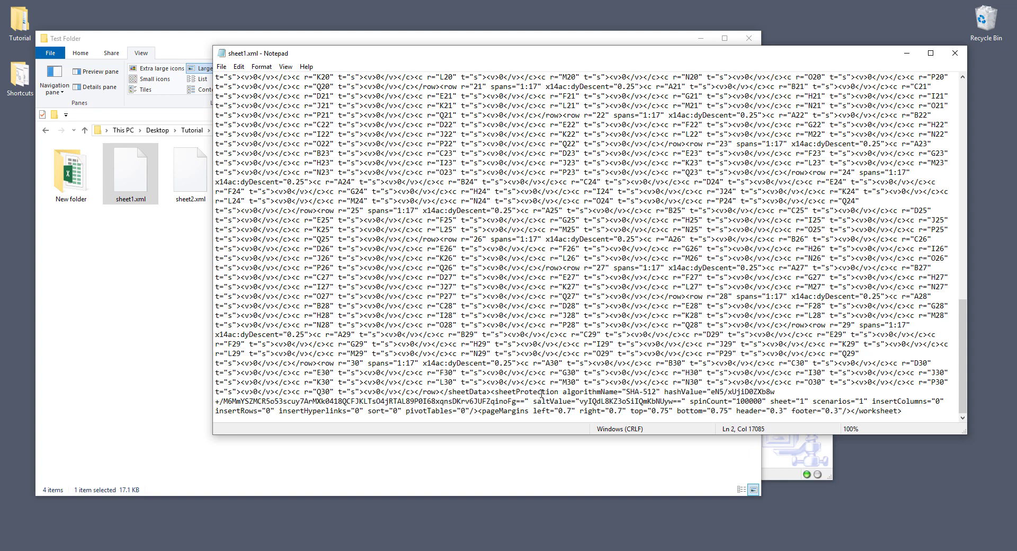
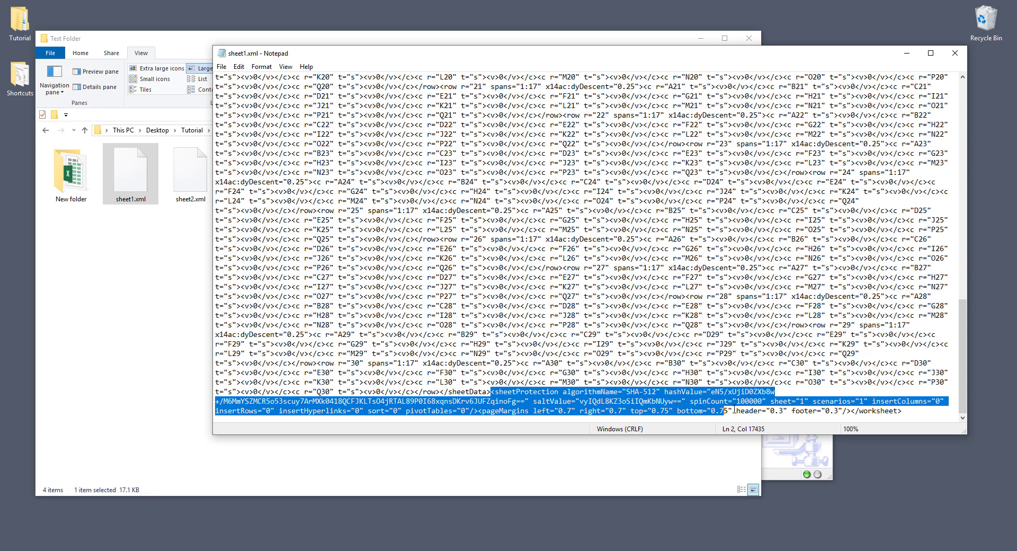
- Select the sheetProtection element text through footer="0.3"/, stopping before </worksheet>
drag(734, 409, 851, 411)
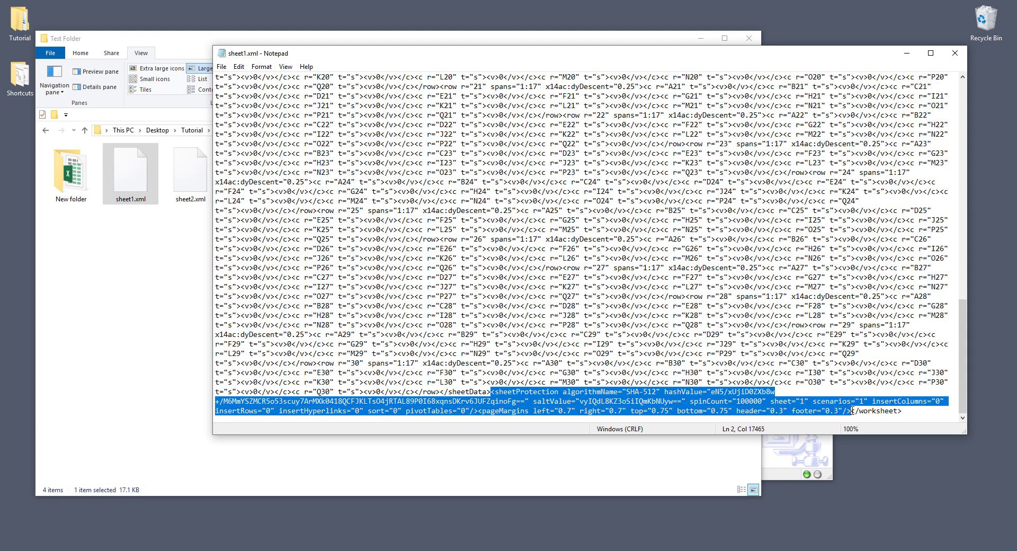
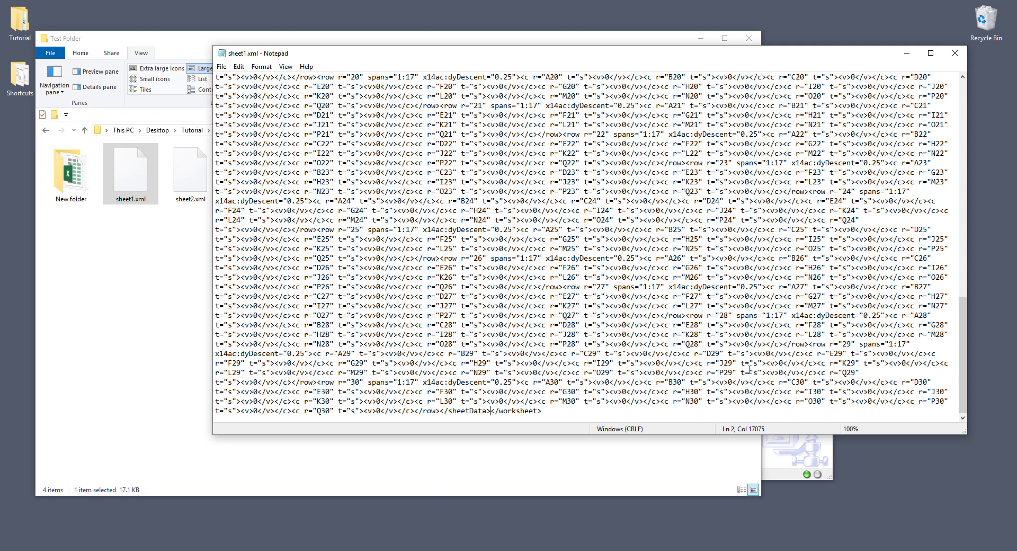
- Save sheet1.xml without its sheetProtection element, shrinking it to 16.7 KB
key(ctrl+s)
click(222, 66)
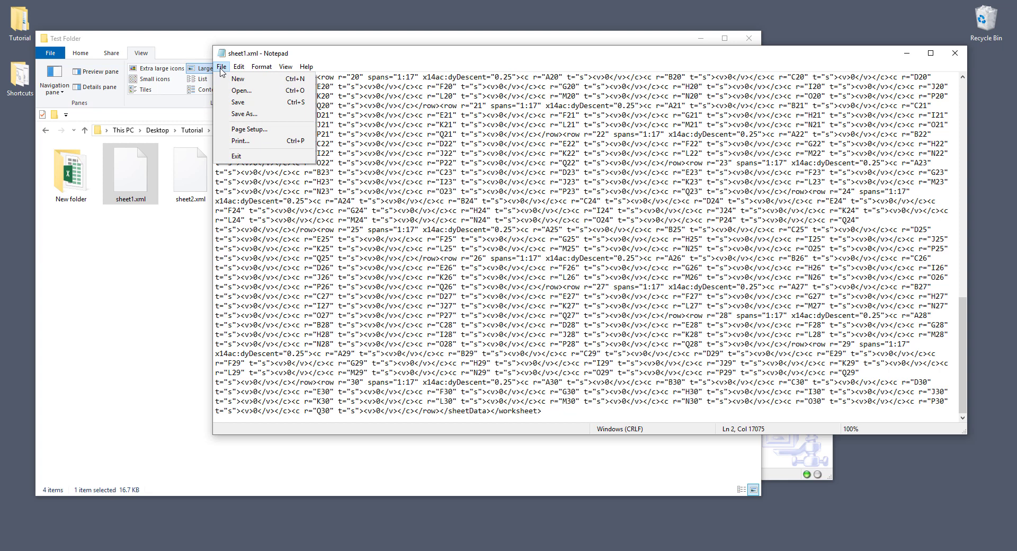
- Start a new document and load sheet2.xml from File Explorer in place of sheet1.xml
click(244, 78)
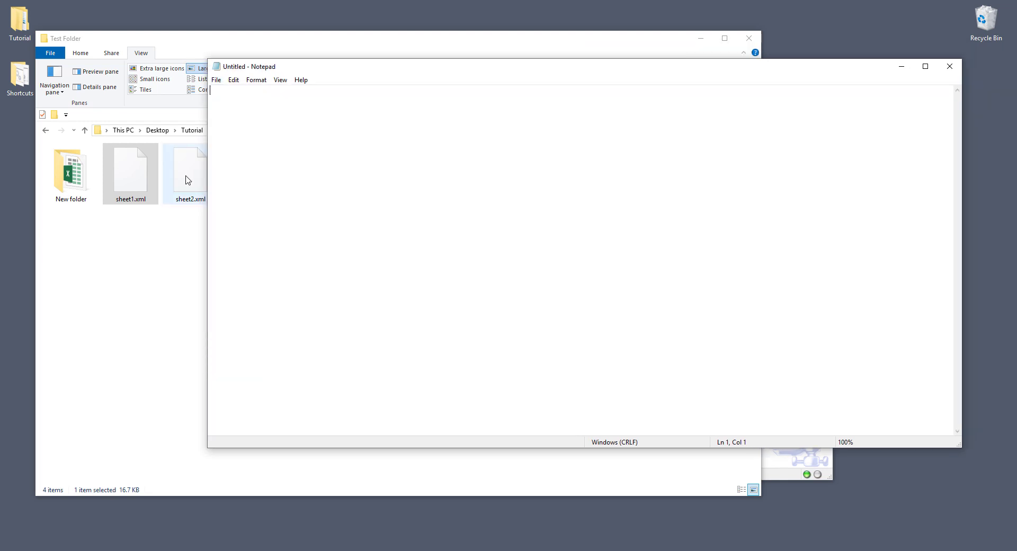
drag(190, 180, 605, 145)
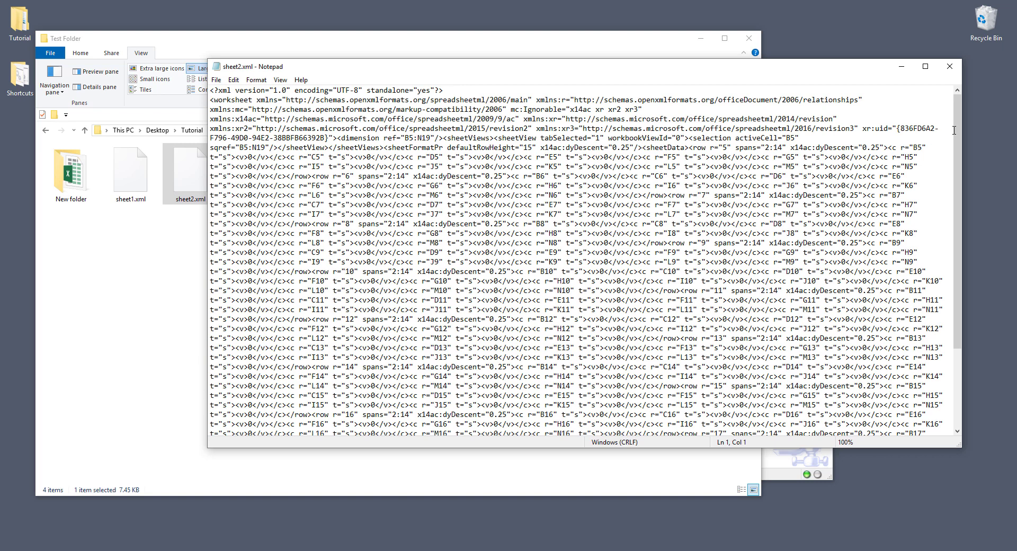
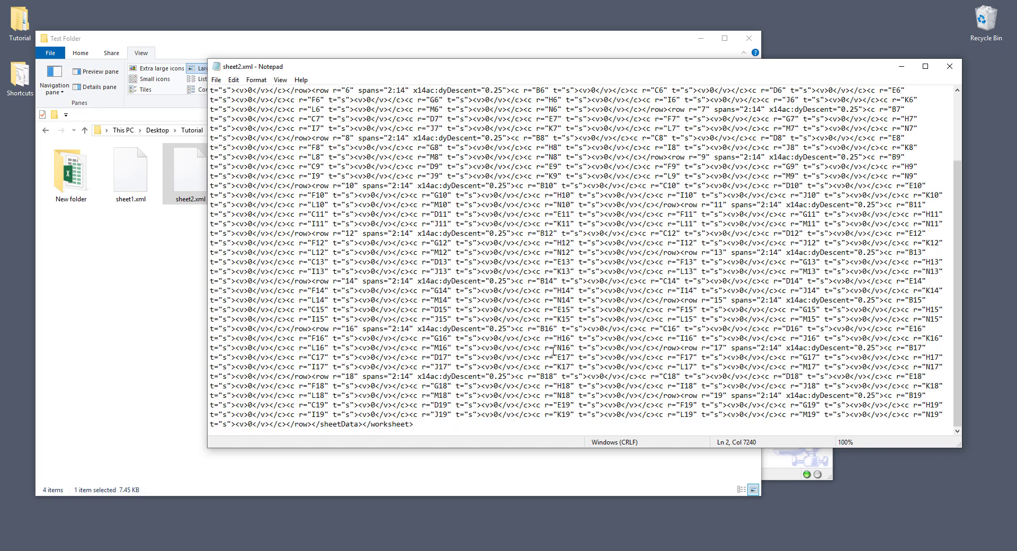
- Close the edited sheet2.xml in Notepad and return to Test.zip's xl\worksheets folder in WinZip
click(949, 66)
click(325, 335)
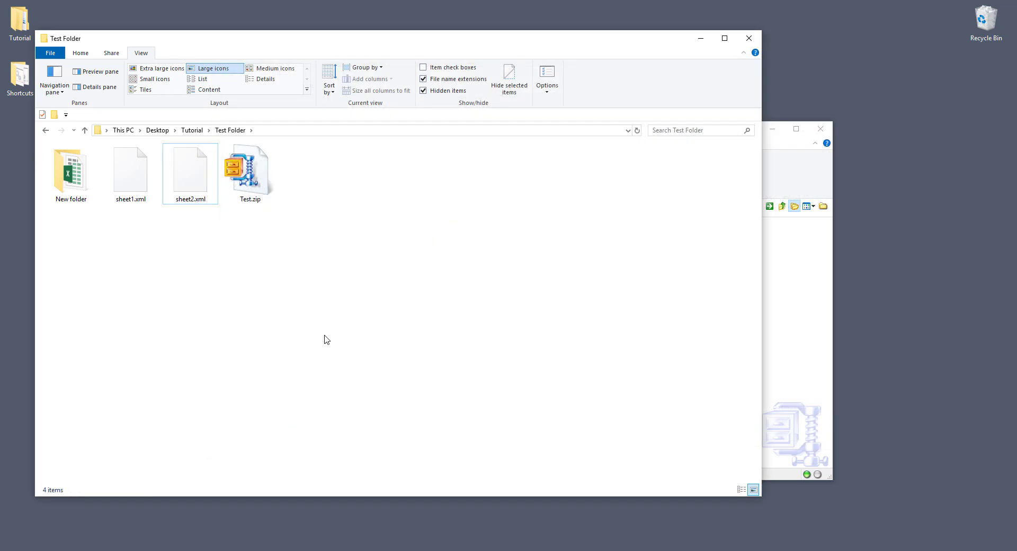
key(alt+Tab)
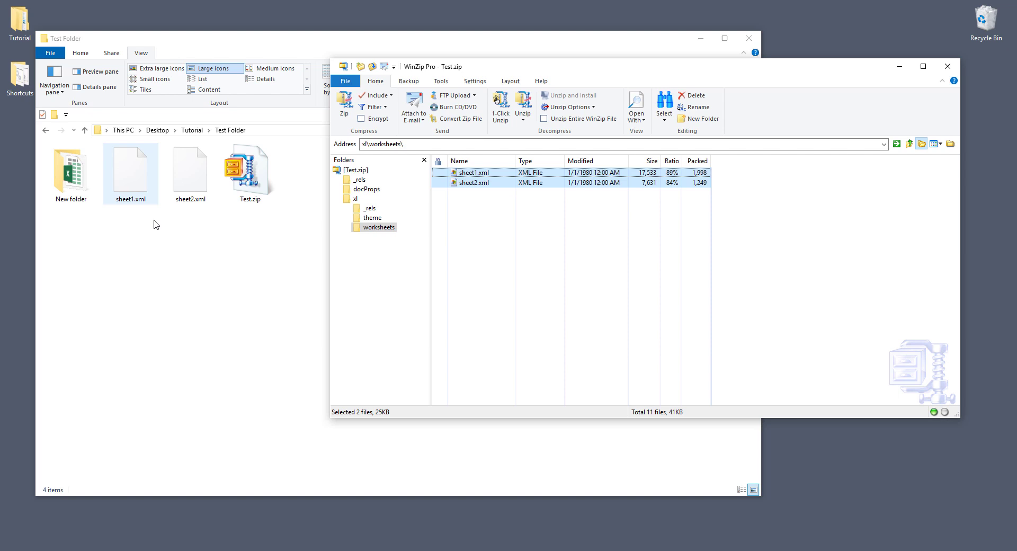
- Drag the edited sheet1.xml and sheet2.xml into Test.zip's worksheets folder, then close WinZip
drag(196, 213, 833, 247)
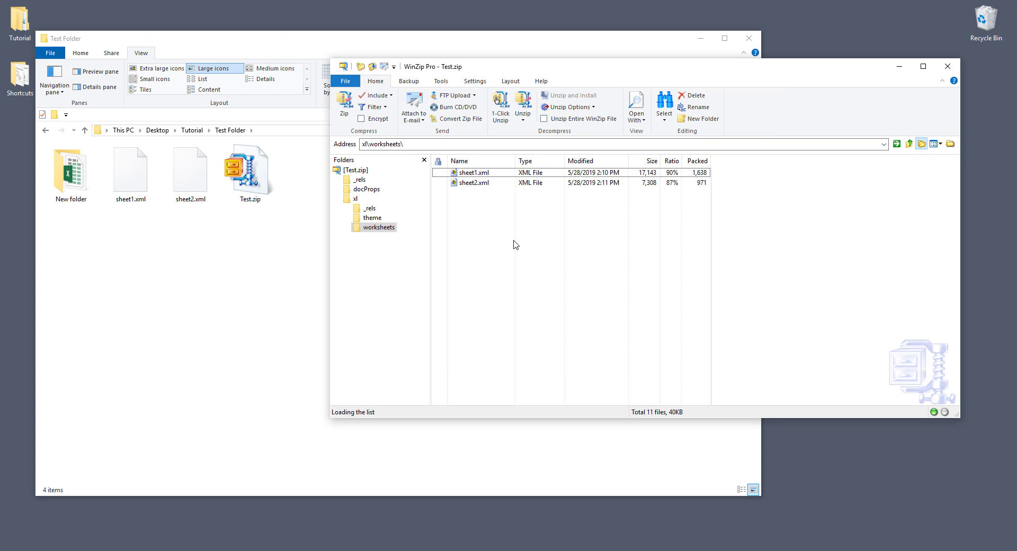
click(948, 66)
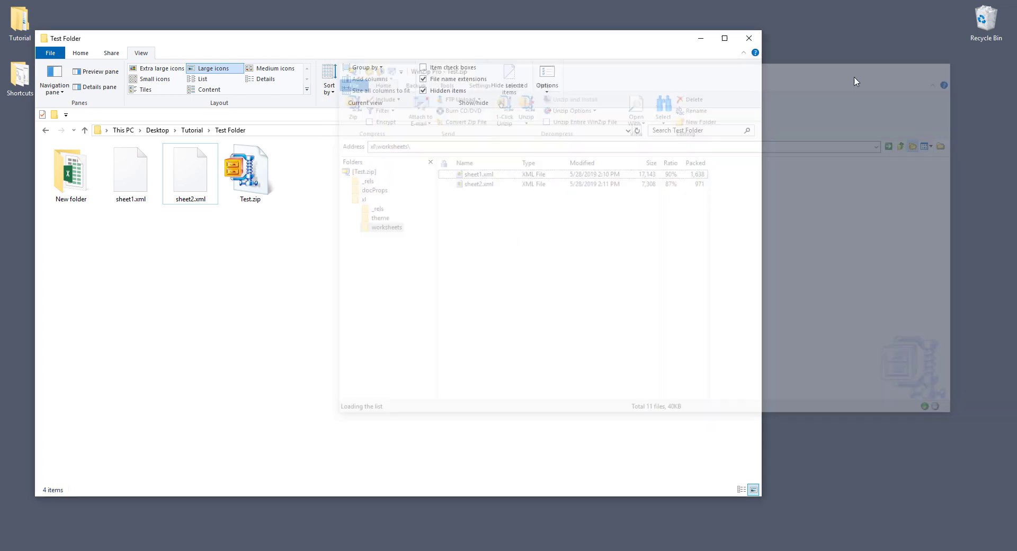
- Change the Test.zip extension to xlsx, refresh the folder, and select Test.xlsx
click(250, 181)
click(260, 200)
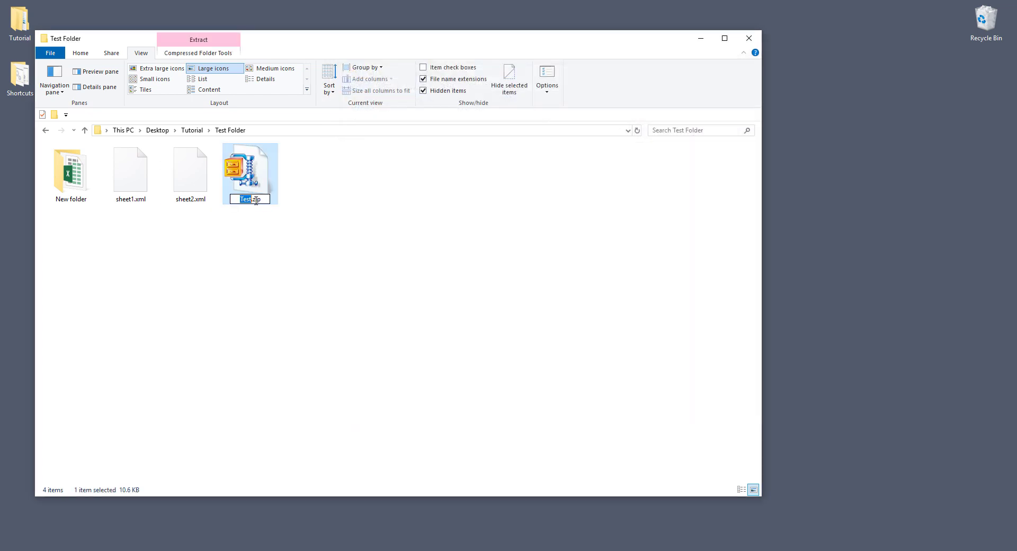
drag(253, 199, 281, 200)
text(xlsx)
key(Return)
key(Return)
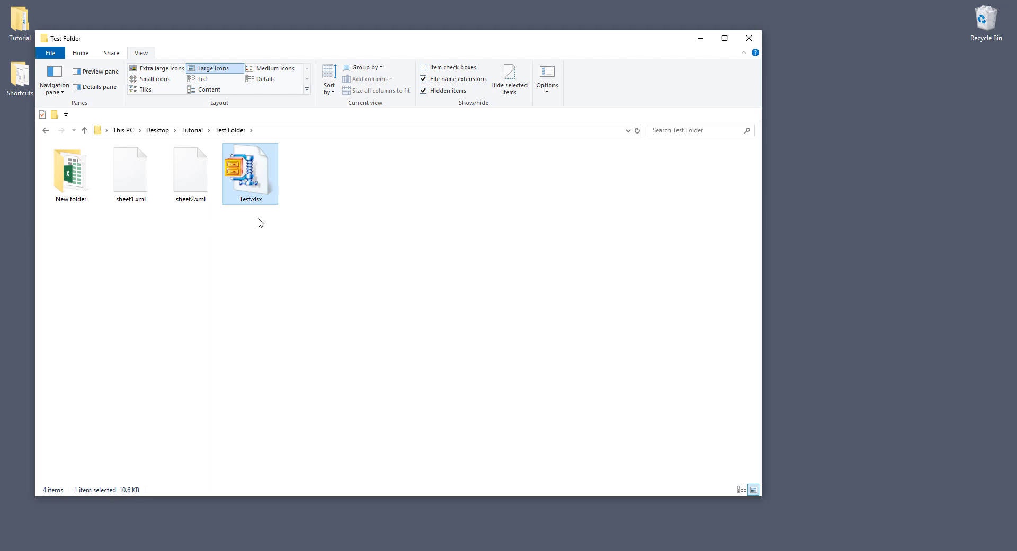
right_click(283, 242)
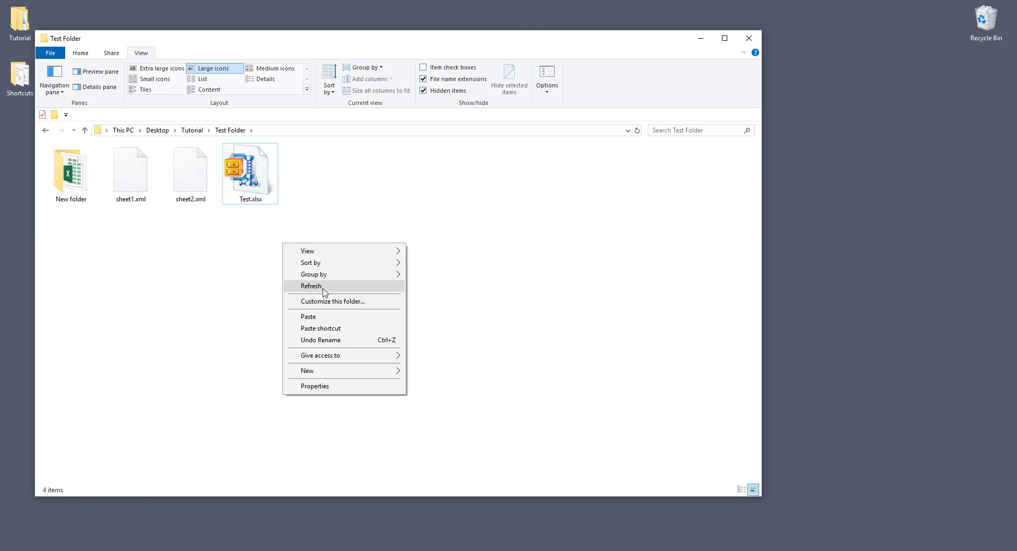
click(313, 286)
click(269, 180)
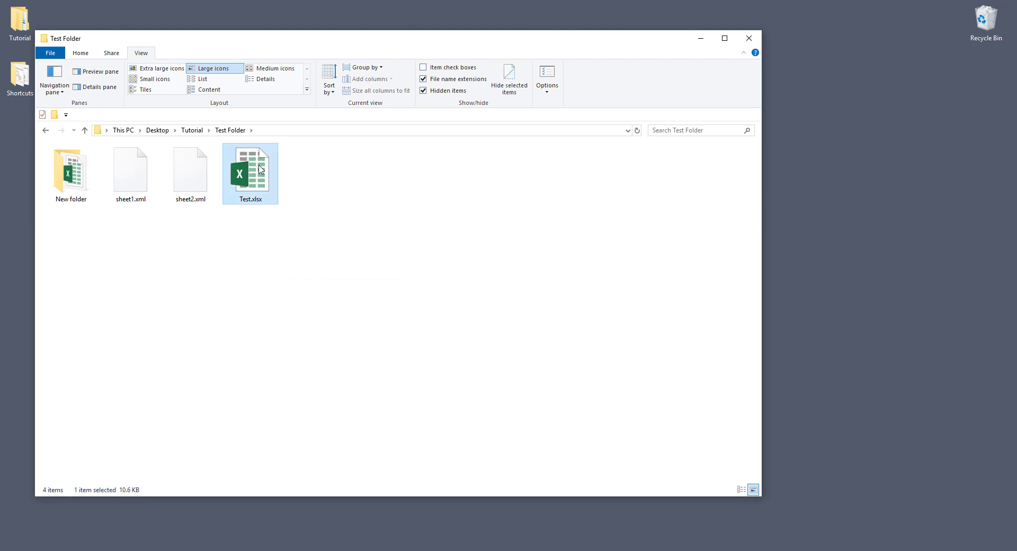
- Open Test.xlsx maximized in Excel and check that Sheet1's cells are no longer protected
double_click(254, 167)
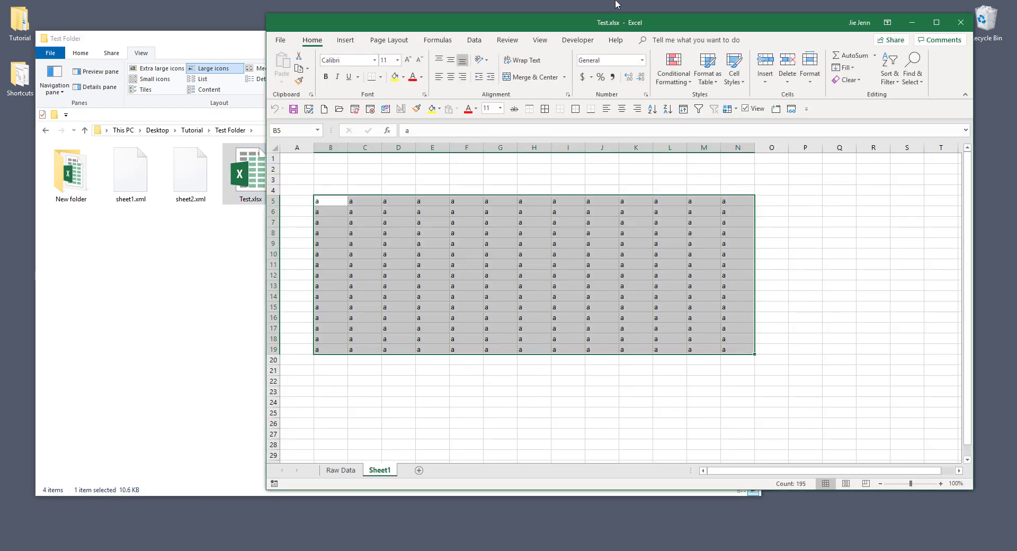
double_click(608, 22)
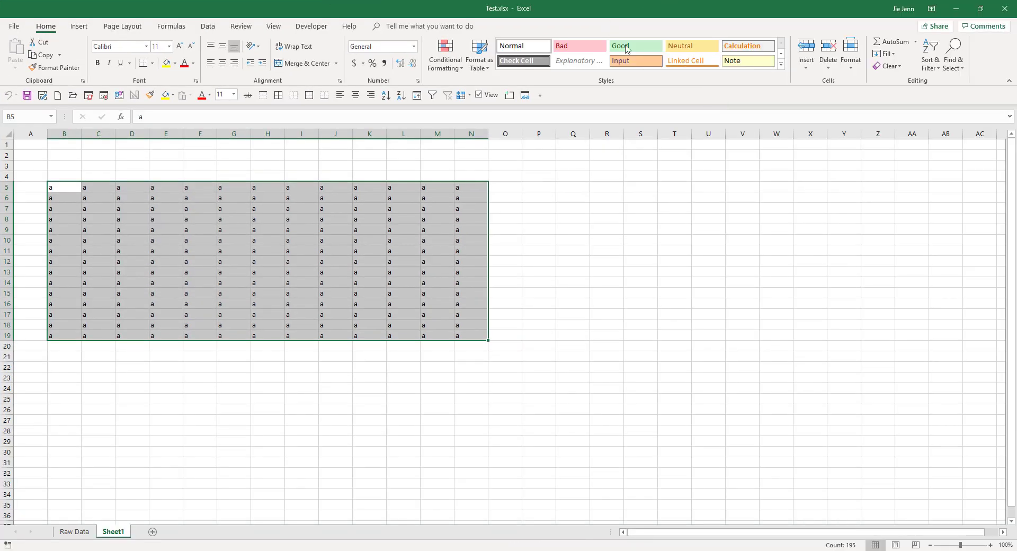
right_click(112, 532)
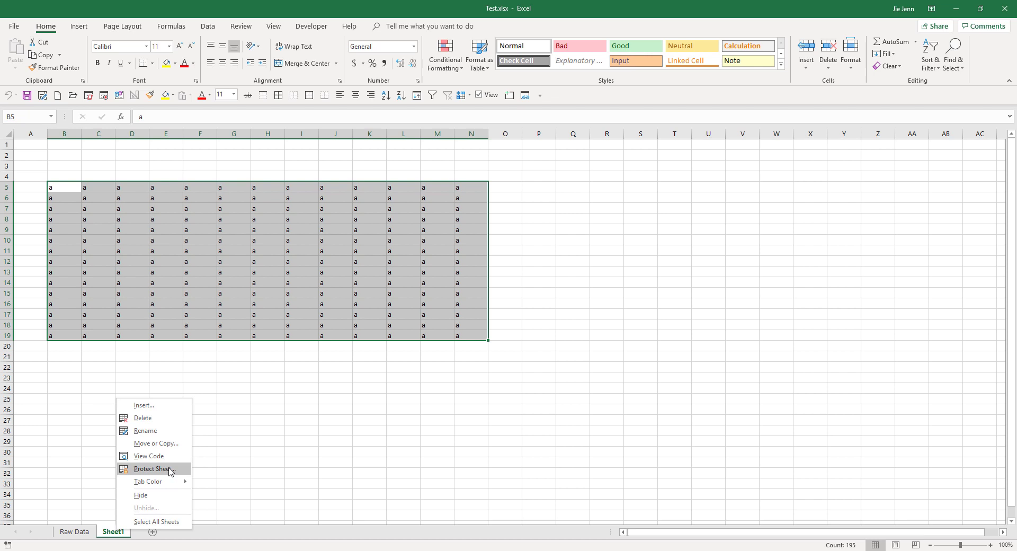
drag(302, 293, 454, 364)
- Type fdskjfda, fadjwlflkaw and feajlfea into cells Q13, Q14 and Q15
click(437, 356)
click(565, 274)
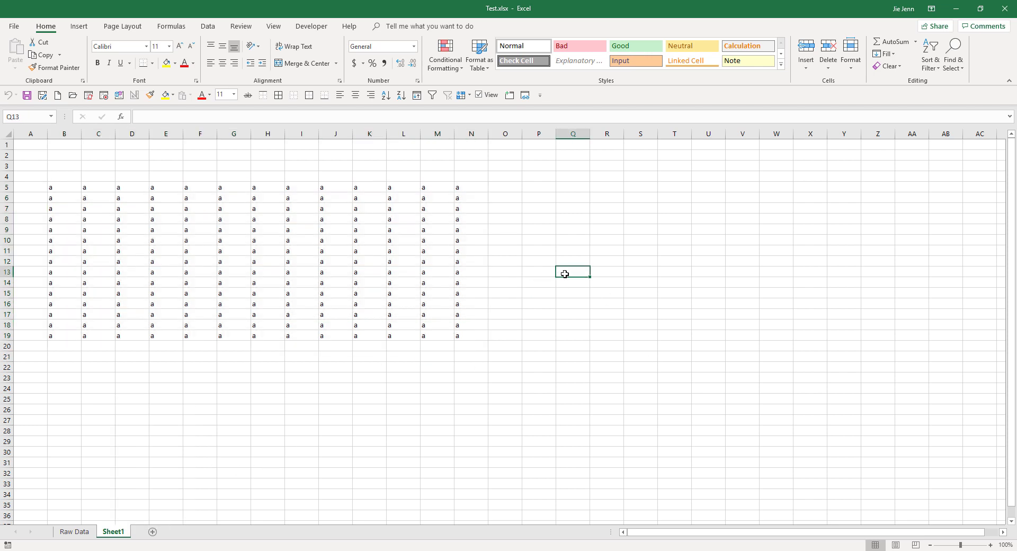
text(fdskjfda)
key(Return)
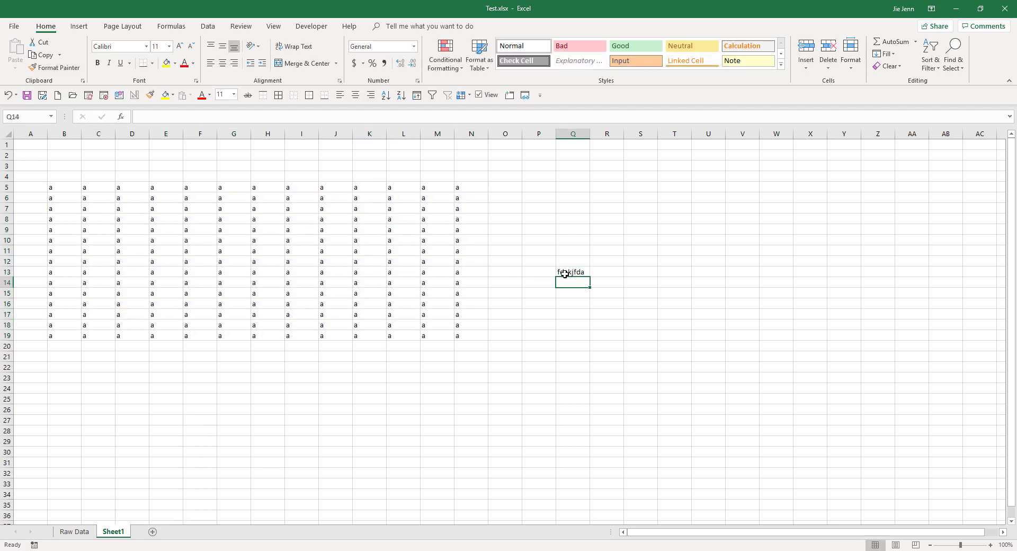
text(fadjwlflkaw)
key(Return)
text(feajlfea)
key(Return)
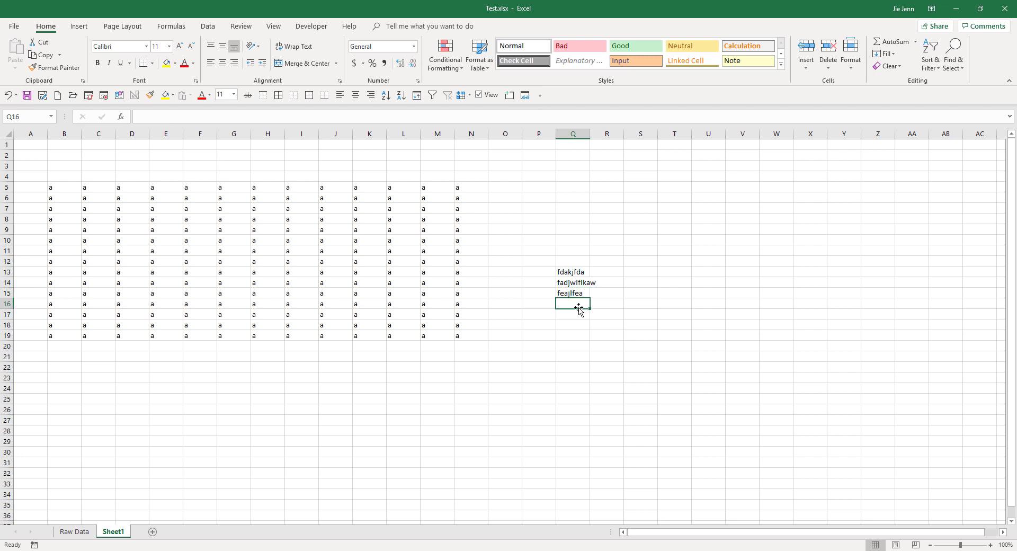
- On the Raw Data sheet, delete the contents of A1 through column P, then select Q1
click(74, 531)
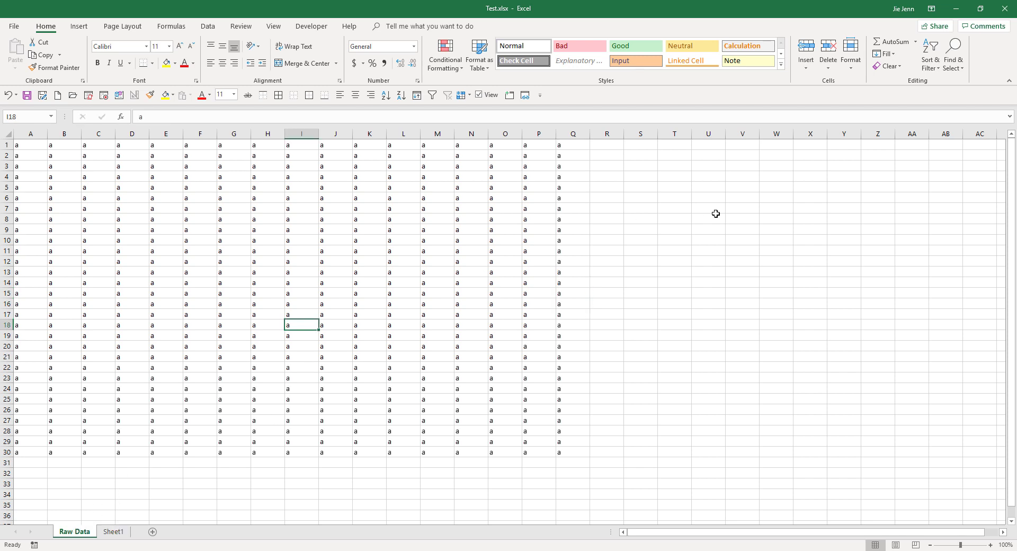
click(715, 214)
drag(21, 147, 559, 456)
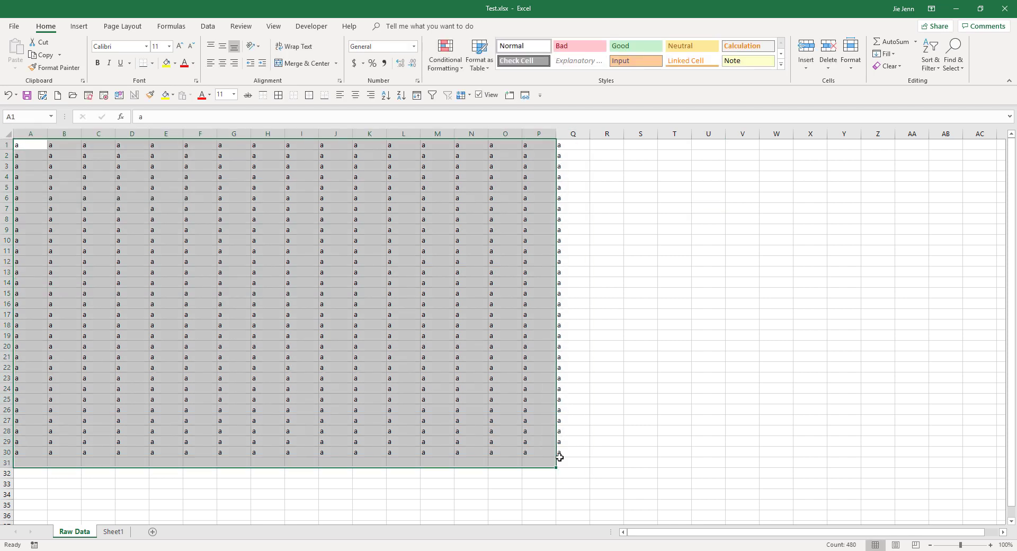
key(Delete)
key(Return)
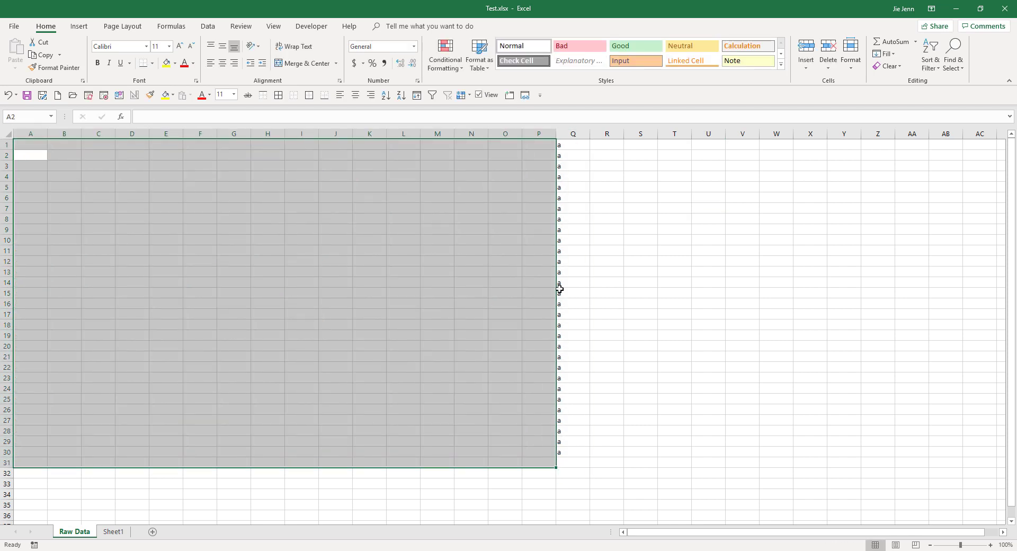
click(574, 145)
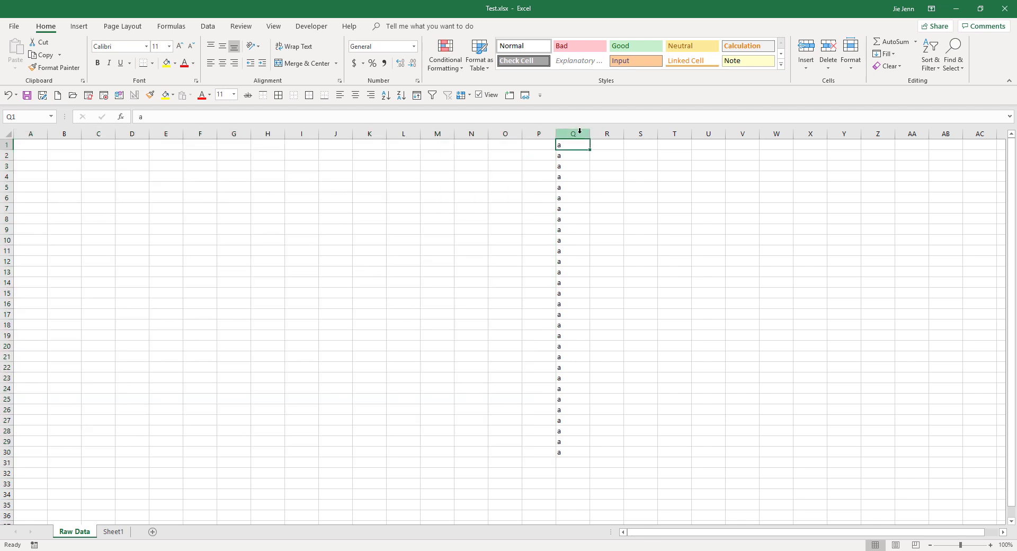